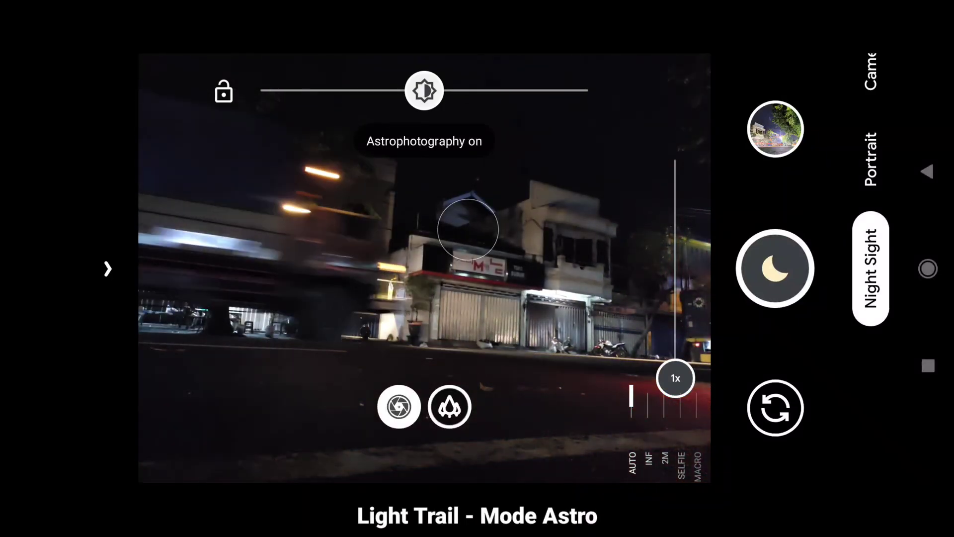
Focus on the dark street and start an astrophotography night capture.
{"action": "left_click", "coordinate": [504, 263]}
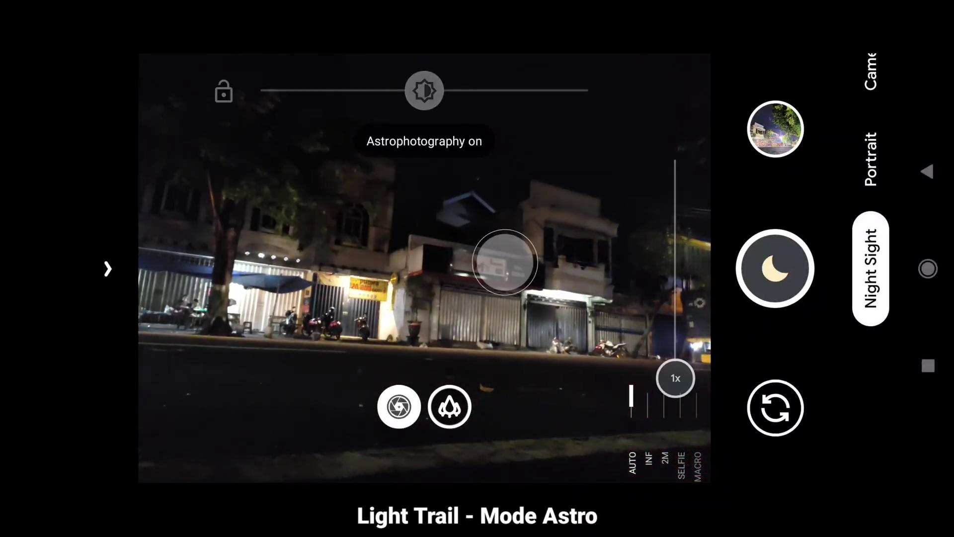
{"action": "left_click", "coordinate": [776, 268]}
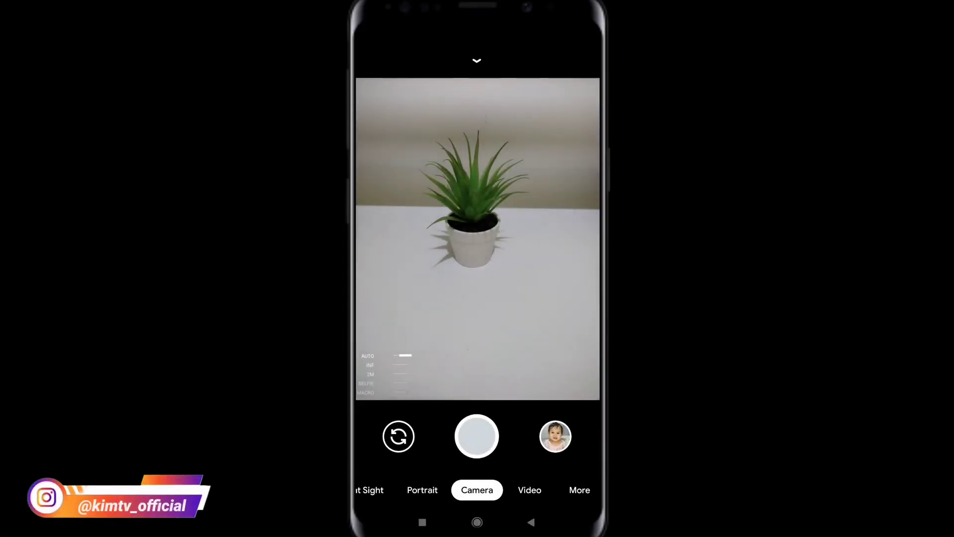
{"action": "left_click", "coordinate": [368, 490]}
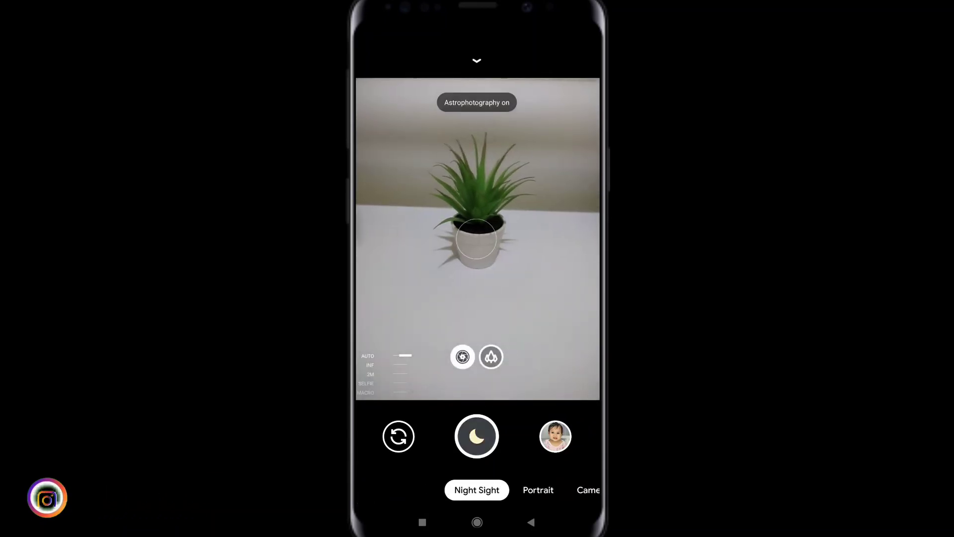
{"action": "left_click", "coordinate": [538, 489]}
{"action": "left_click", "coordinate": [532, 489]}
{"action": "left_click", "coordinate": [476, 437]}
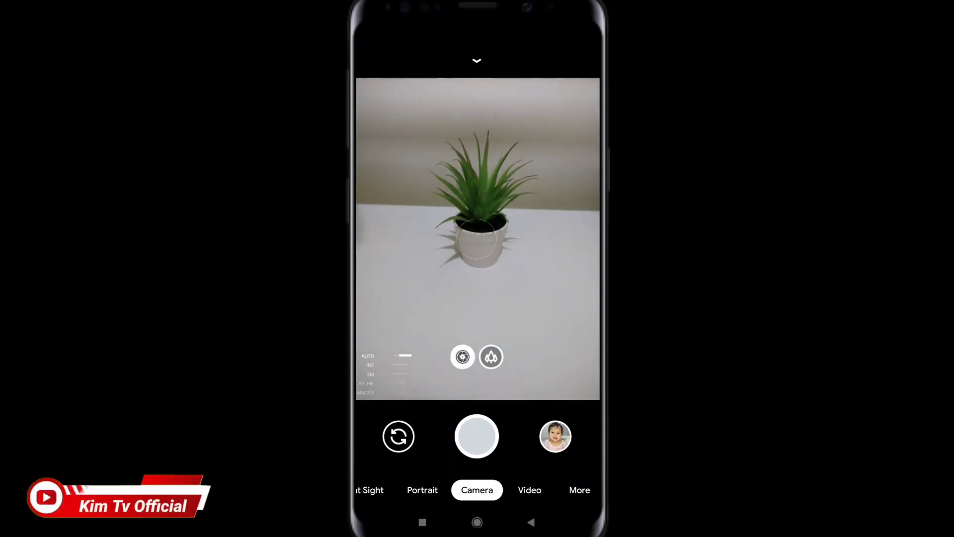
{"action": "double_click", "coordinate": [519, 455]}
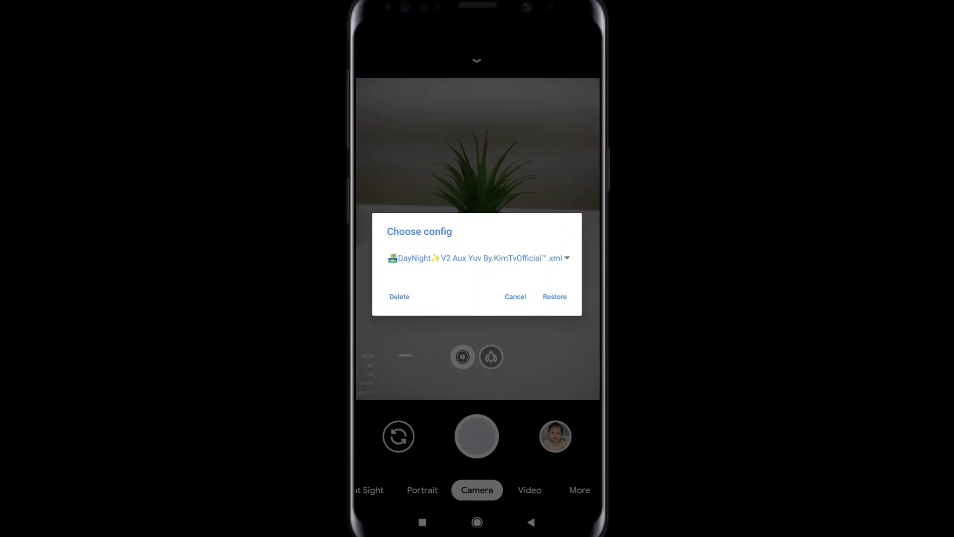
{"action": "left_click", "coordinate": [522, 297]}
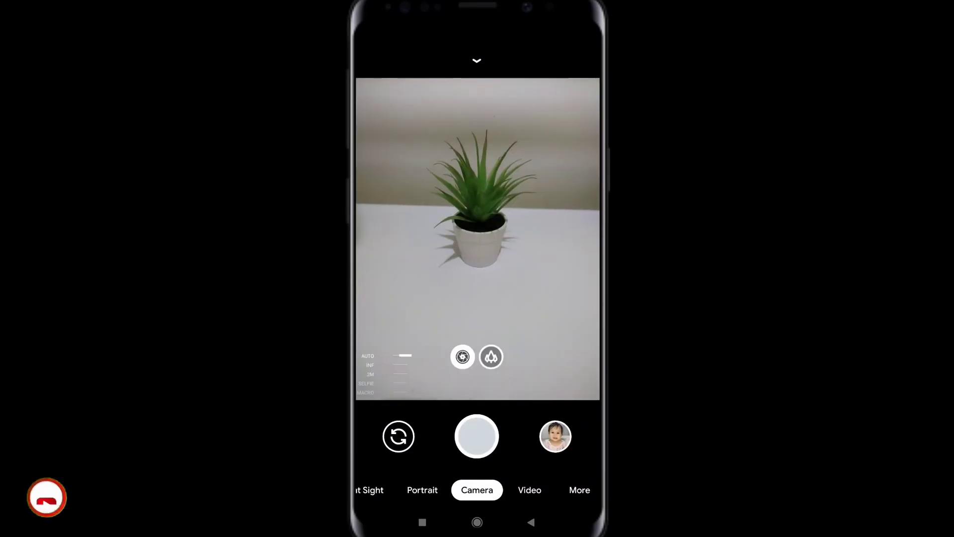
{"action": "left_click", "coordinate": [422, 489]}
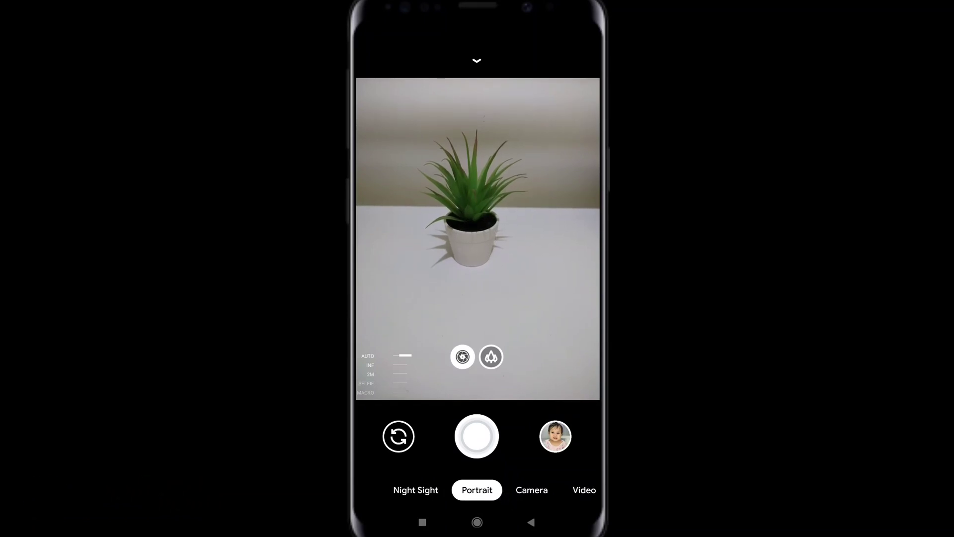
{"action": "mouse_move", "coordinate": [517, 495]}
{"action": "left_mouse_down"}
{"action": "mouse_move", "coordinate": [551, 506]}
{"action": "mouse_move", "coordinate": [556, 496]}
{"action": "left_mouse_up"}
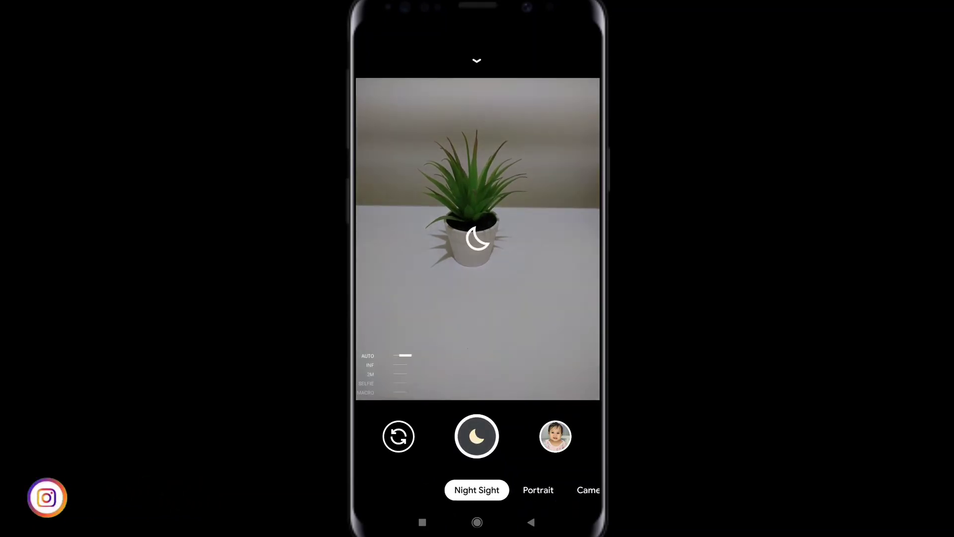
{"action": "left_click", "coordinate": [537, 489]}
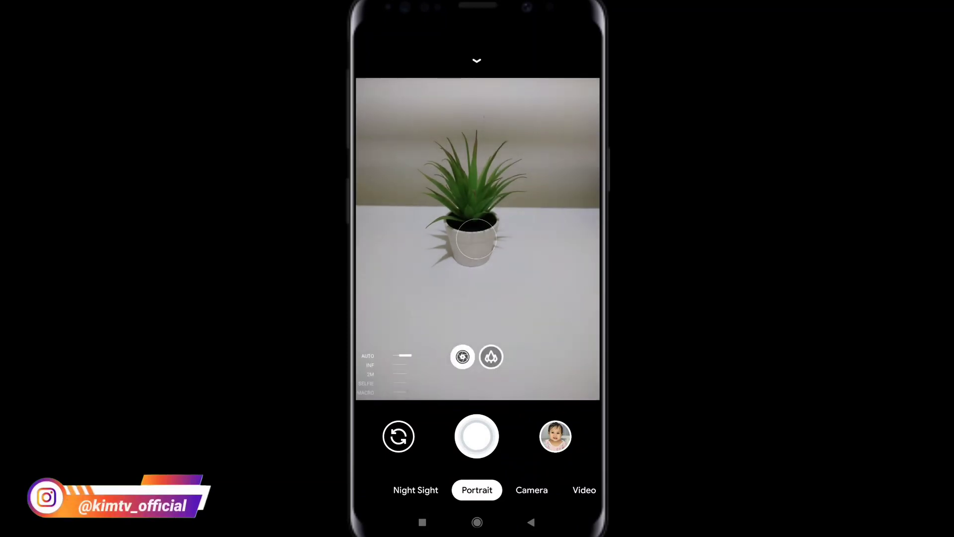
{"action": "left_click", "coordinate": [532, 490]}
{"action": "left_click", "coordinate": [477, 240]}
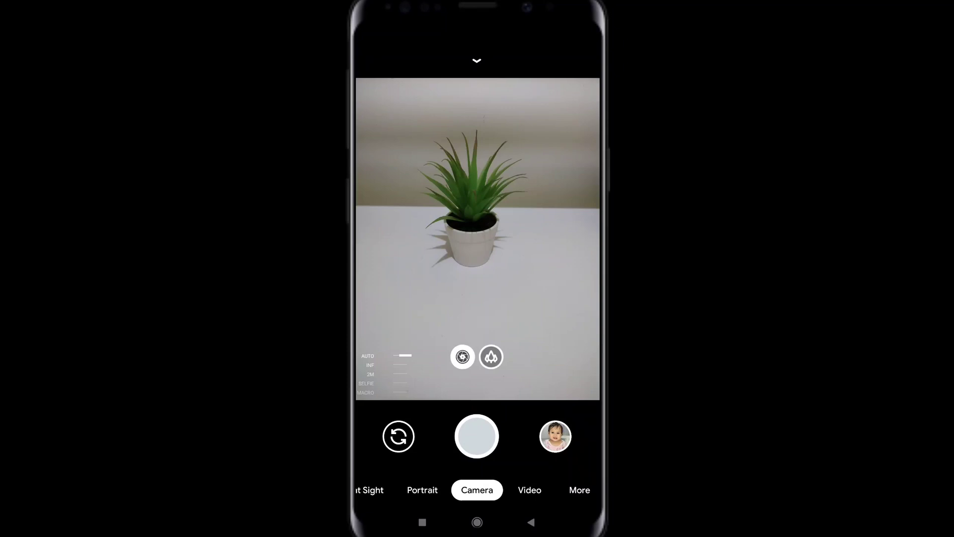
{"action": "left_click", "coordinate": [529, 490]}
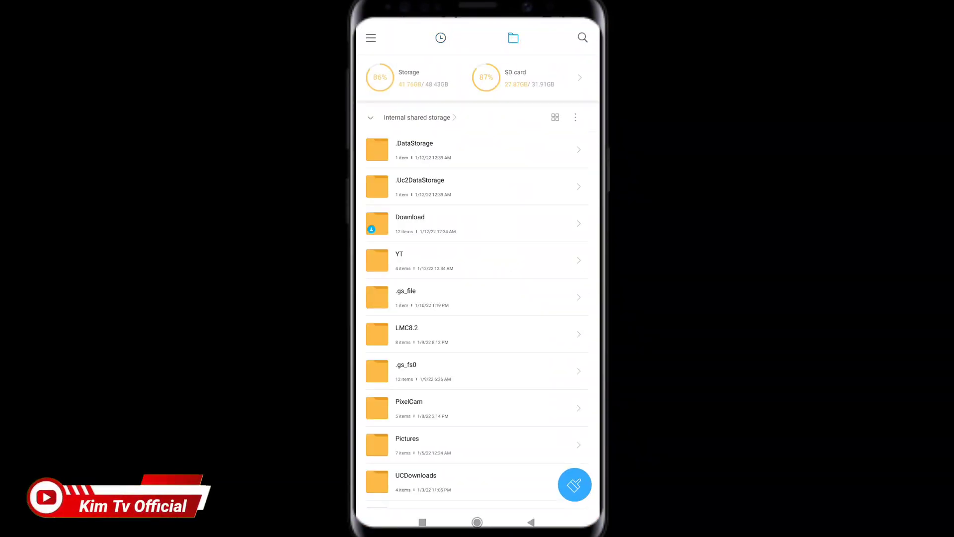
Install Nikita_V2.0_clone.apk from the YT folder over the existing camera app.
{"action": "left_click", "coordinate": [417, 259]}
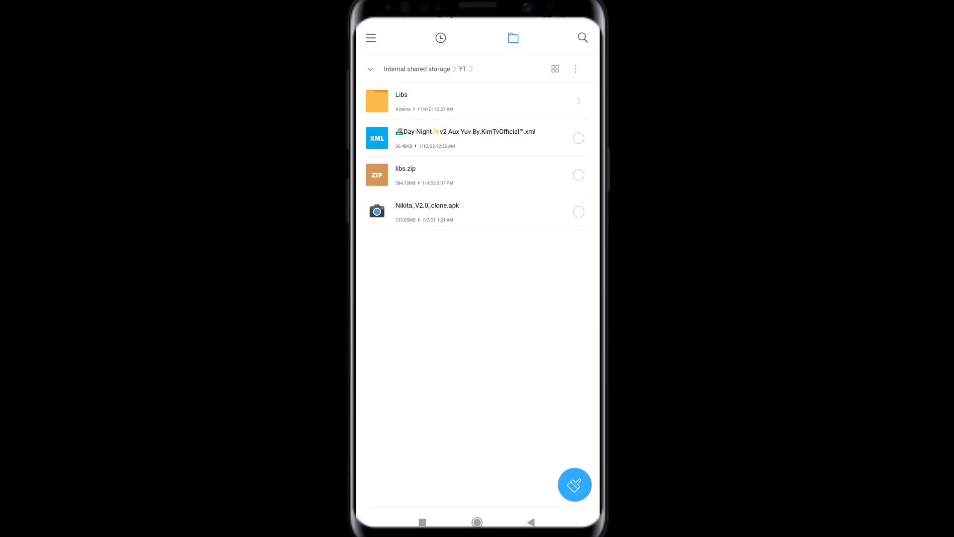
{"action": "left_click", "coordinate": [502, 213]}
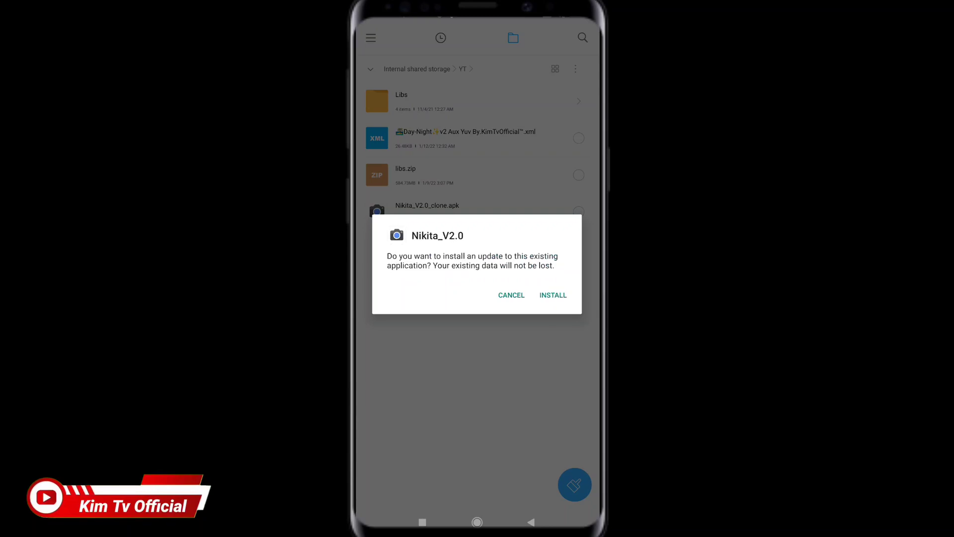
{"action": "left_click", "coordinate": [553, 295]}
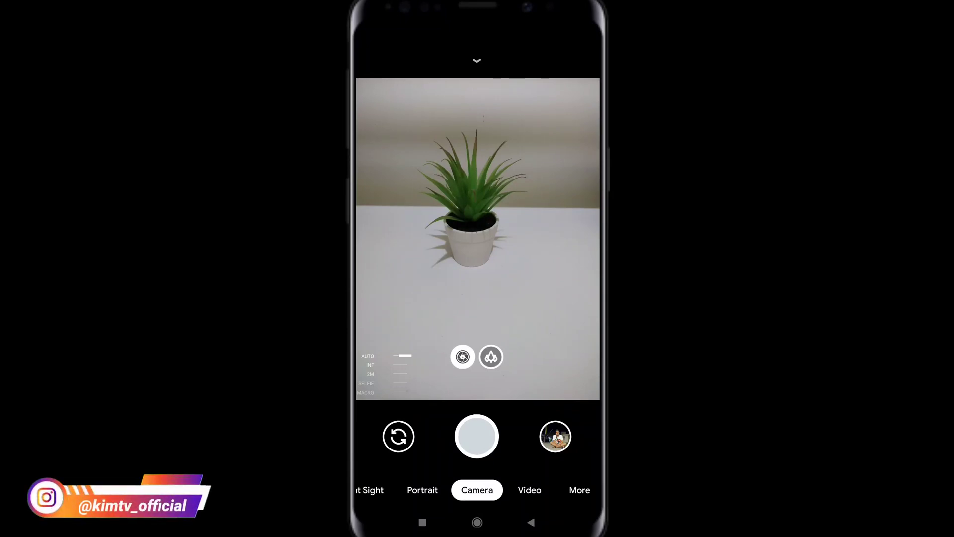
Clear all Nikita_V2.0 app data through App info, then relaunch it from home.
{"action": "left_click", "coordinate": [477, 522]}
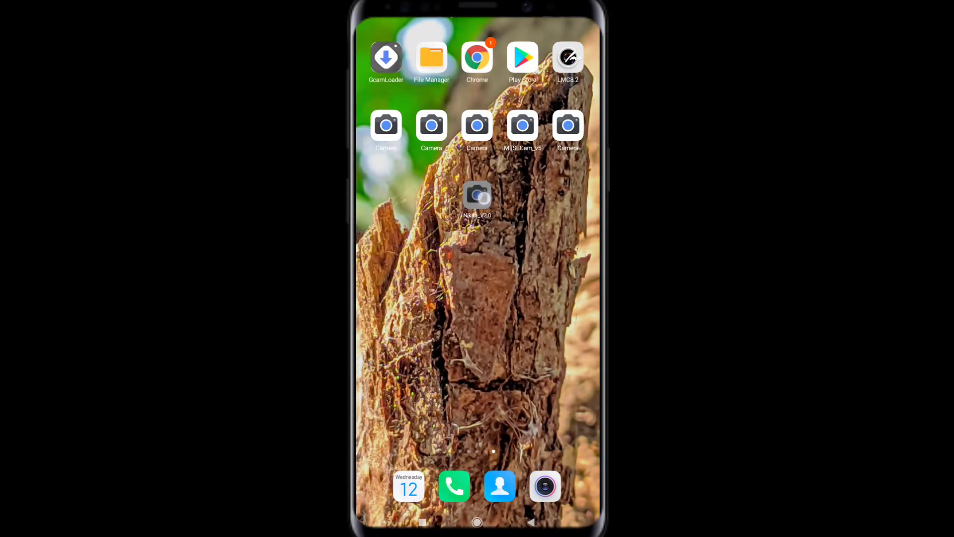
{"action": "left_click", "coordinate": [477, 196]}
{"action": "left_click", "coordinate": [528, 388]}
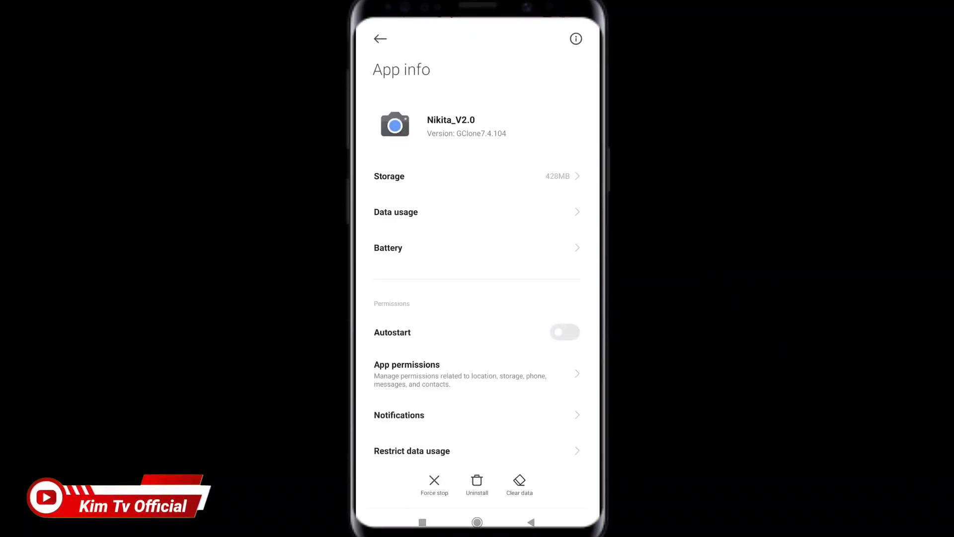
{"action": "left_click", "coordinate": [520, 484]}
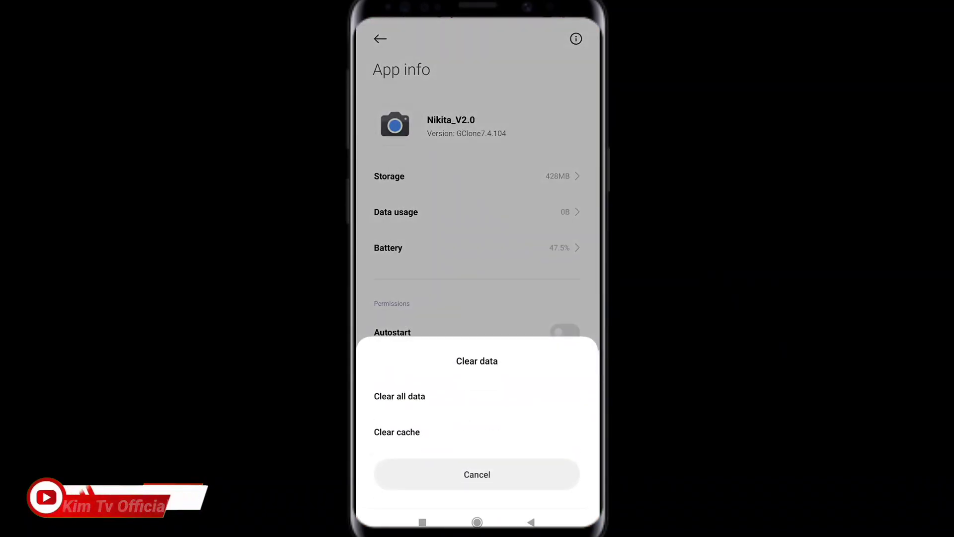
{"action": "left_click", "coordinate": [497, 398]}
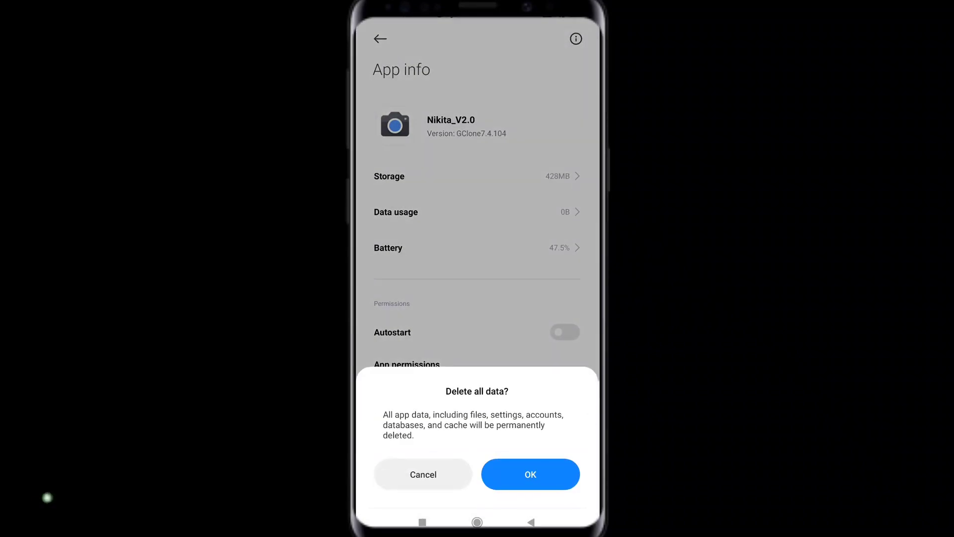
{"action": "left_click", "coordinate": [546, 472]}
{"action": "left_click", "coordinate": [477, 522]}
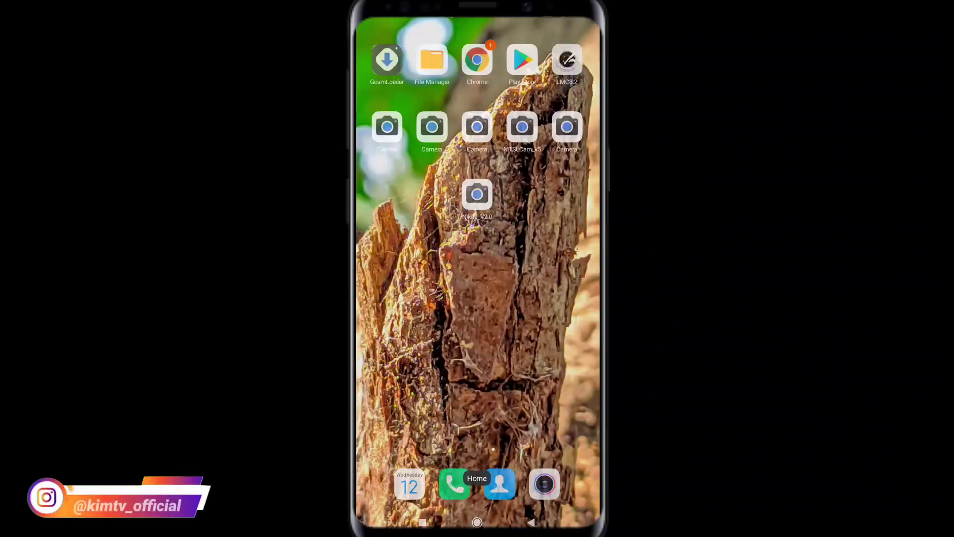
{"action": "left_click", "coordinate": [477, 192]}
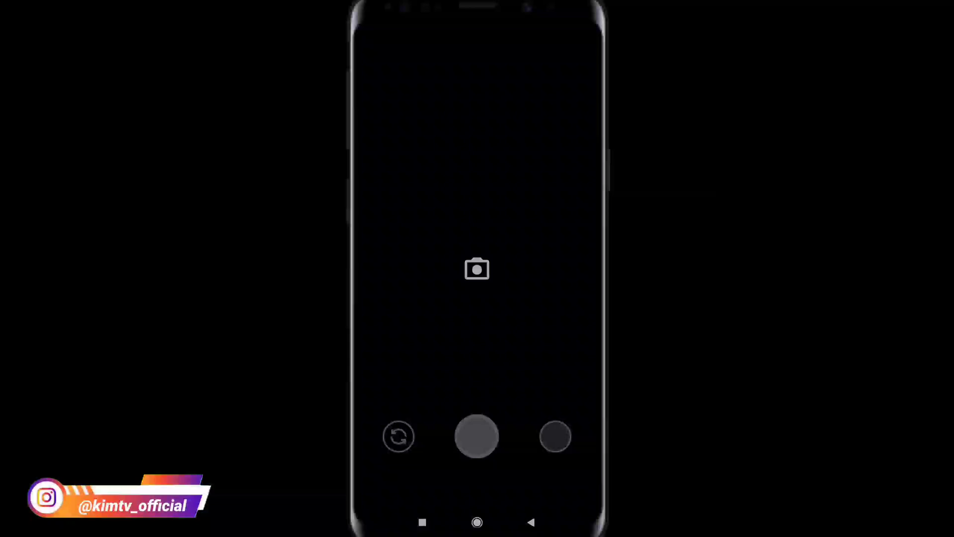
Allow the camera's permission requests and switch to Portrait mode.
{"action": "left_click", "coordinate": [477, 266]}
{"action": "left_click", "coordinate": [477, 286]}
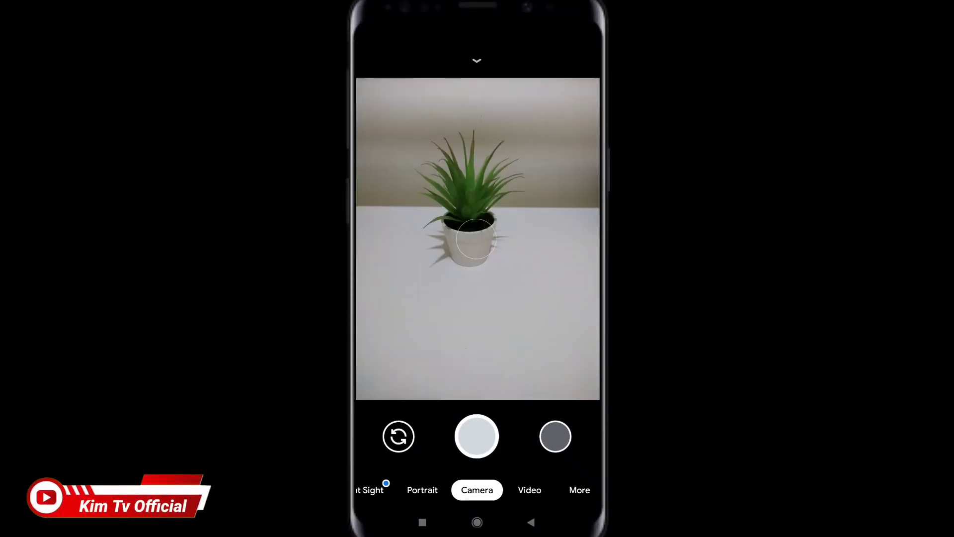
{"action": "left_click", "coordinate": [422, 490]}
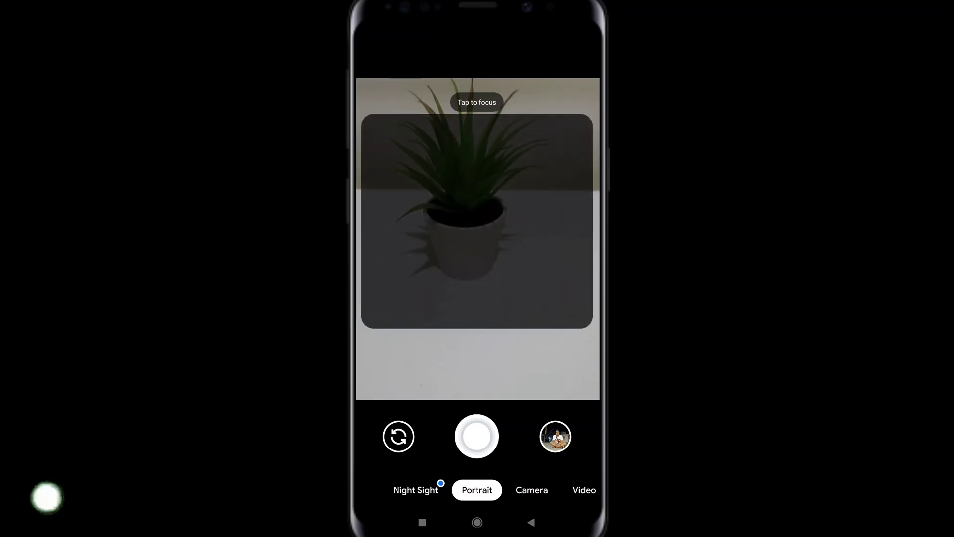
Save the current camera settings as a config XML, then return to the home screen.
{"action": "left_click", "coordinate": [566, 314]}
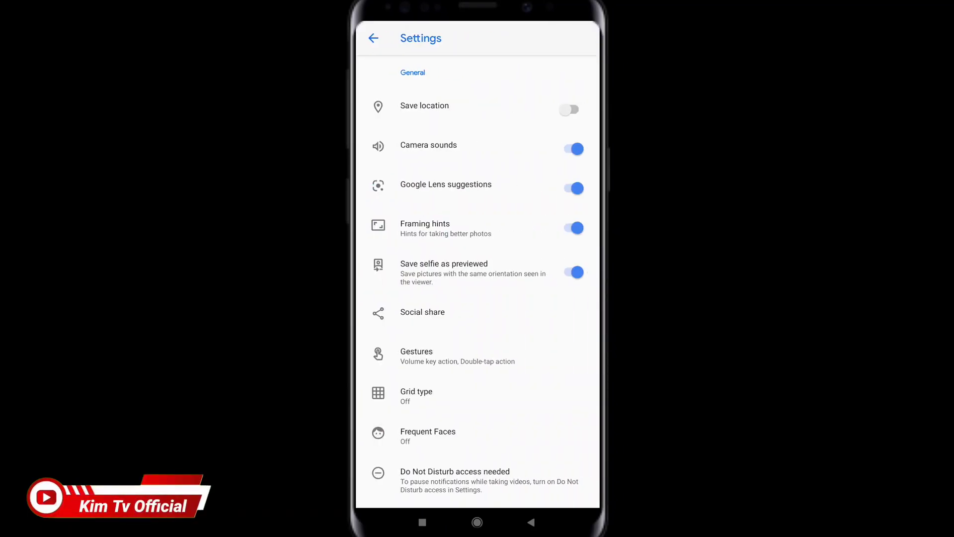
{"action": "scroll", "coordinate": [477, 283], "scroll_direction": "down", "scroll_amount": 10}
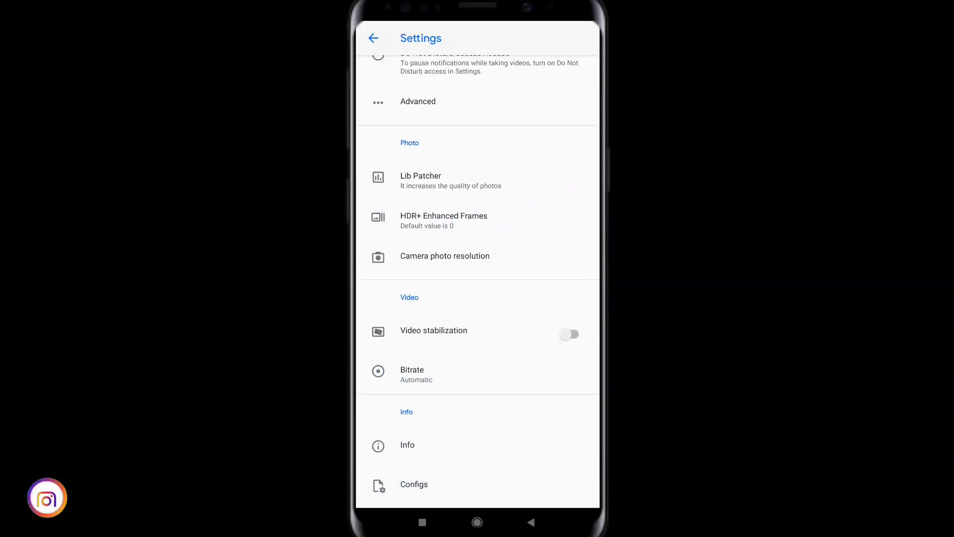
{"action": "left_click", "coordinate": [414, 484]}
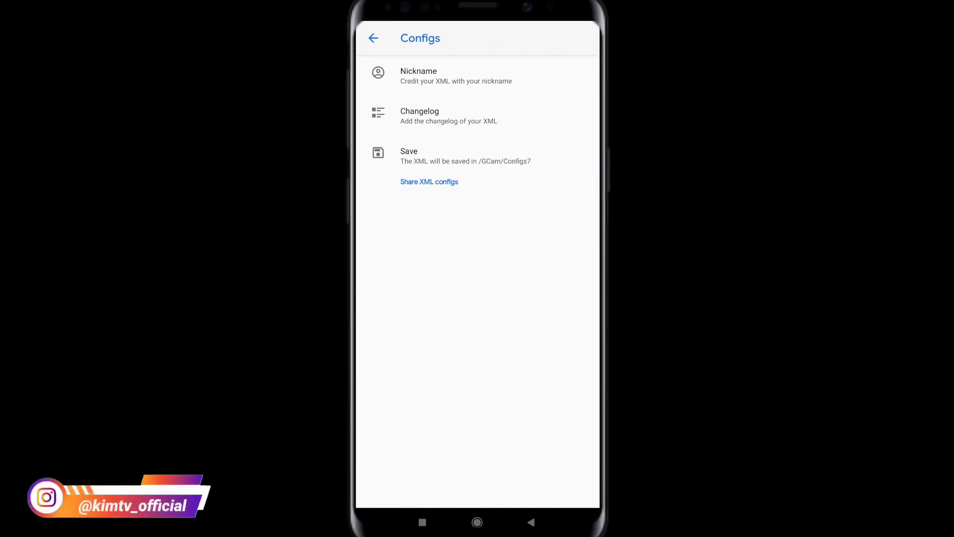
{"action": "left_click", "coordinate": [447, 156]}
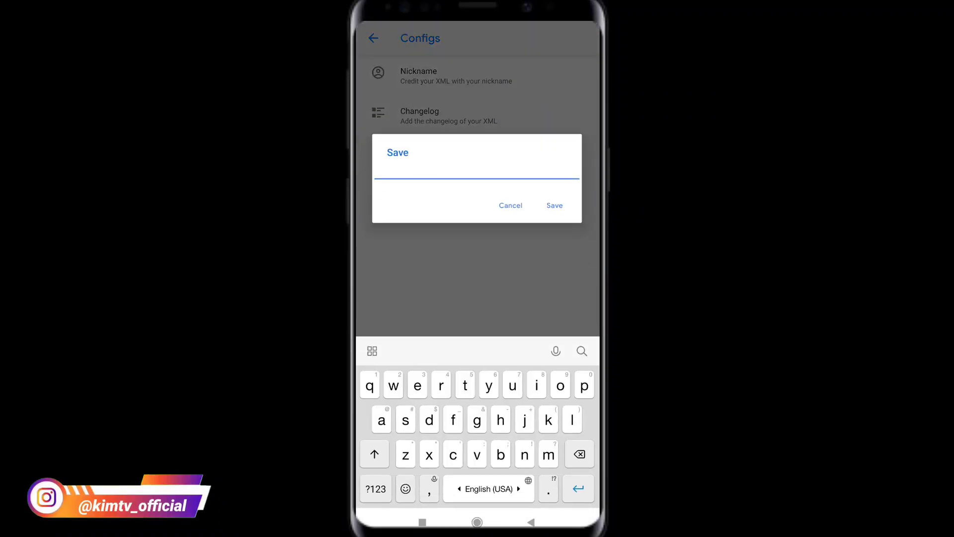
{"action": "left_click", "coordinate": [555, 205]}
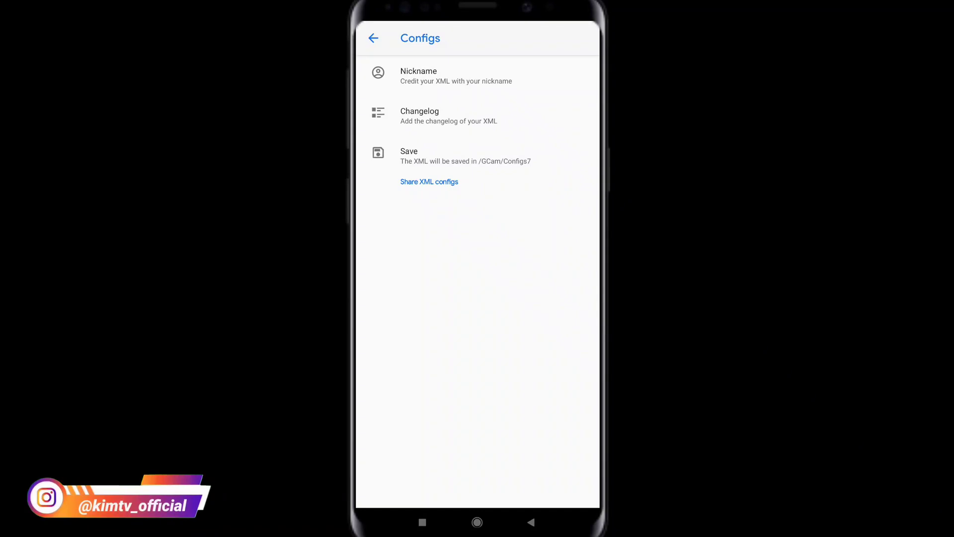
{"action": "left_click", "coordinate": [477, 522]}
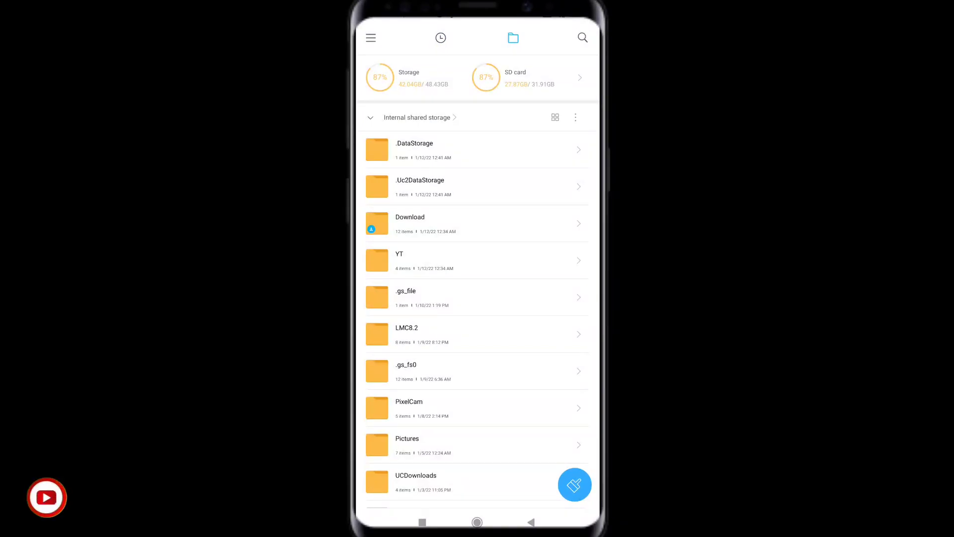
Move the Day-Night XML from YT into GCam/Configs7, then return home.
{"action": "left_click", "coordinate": [483, 261]}
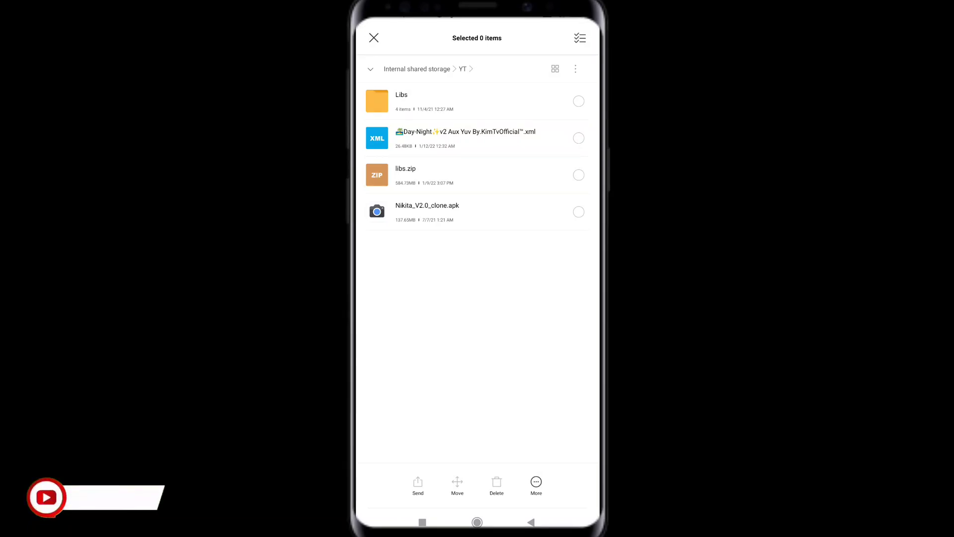
{"action": "left_click", "coordinate": [579, 138]}
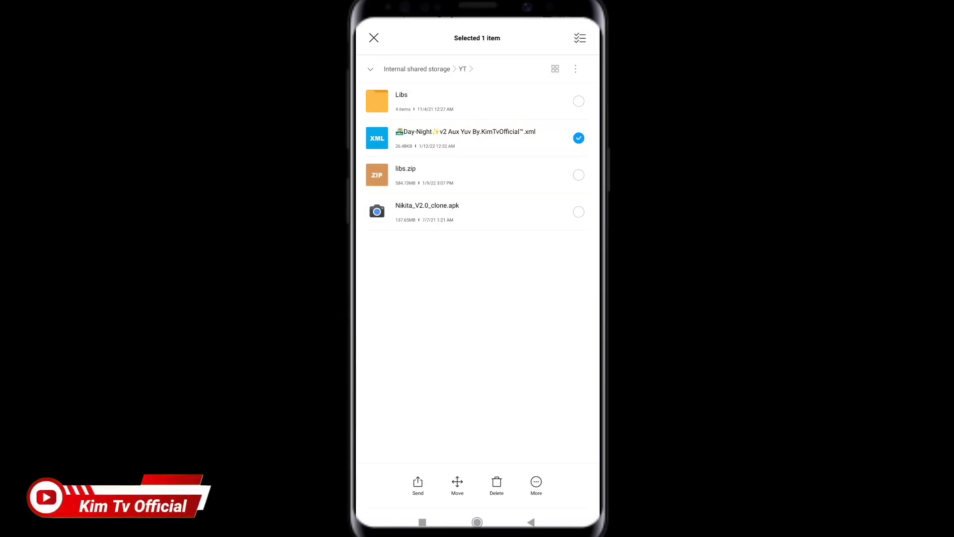
{"action": "left_click", "coordinate": [457, 485]}
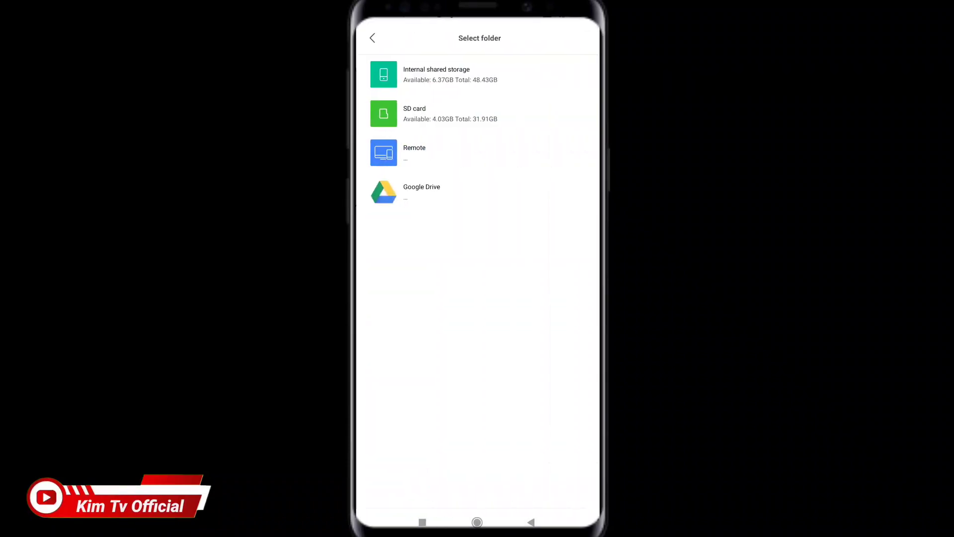
{"action": "left_click", "coordinate": [436, 74]}
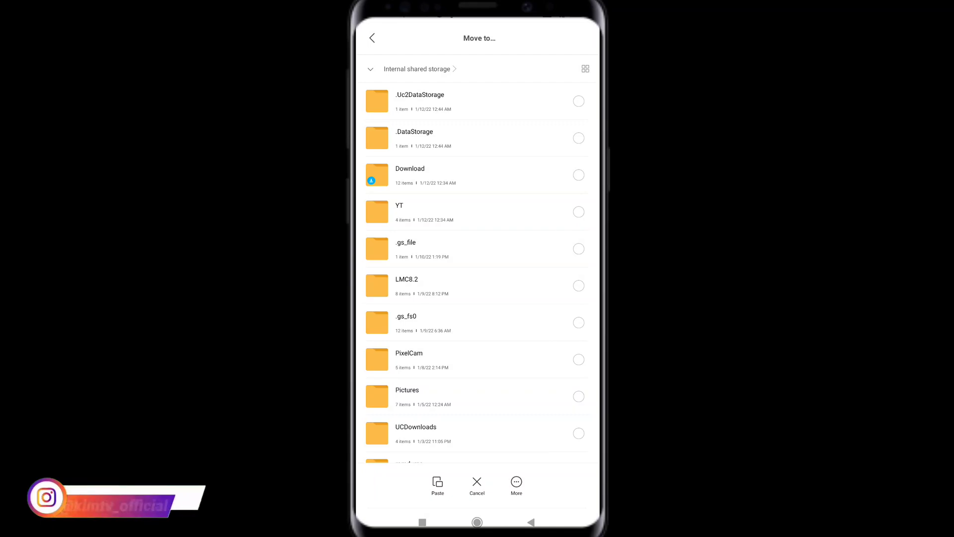
{"action": "scroll", "coordinate": [504, 328], "scroll_direction": "down", "scroll_amount": 5}
{"action": "scroll", "coordinate": [505, 328], "scroll_direction": "down", "scroll_amount": 5}
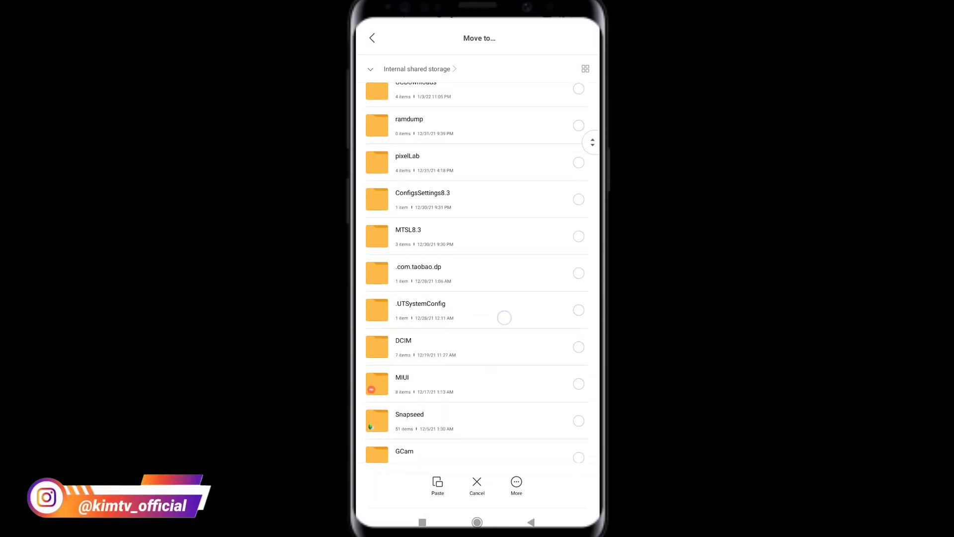
{"action": "left_click", "coordinate": [404, 328]}
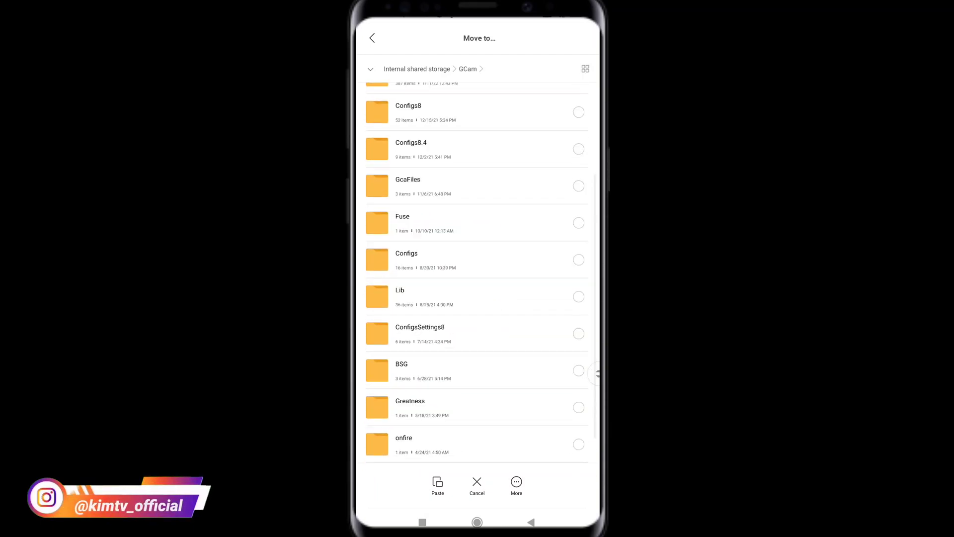
{"action": "scroll", "coordinate": [518, 274], "scroll_direction": "up", "scroll_amount": 3}
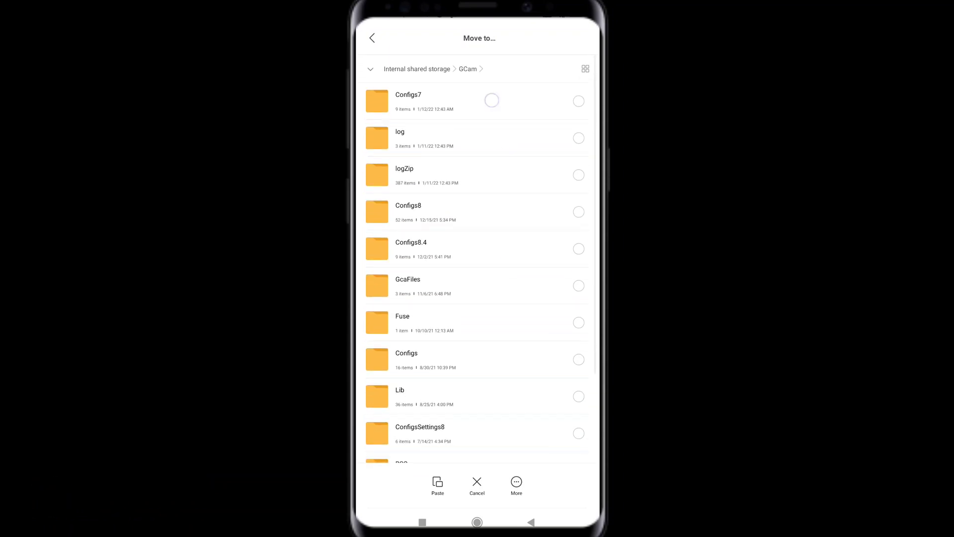
{"action": "left_click", "coordinate": [491, 100]}
{"action": "left_click", "coordinate": [438, 485]}
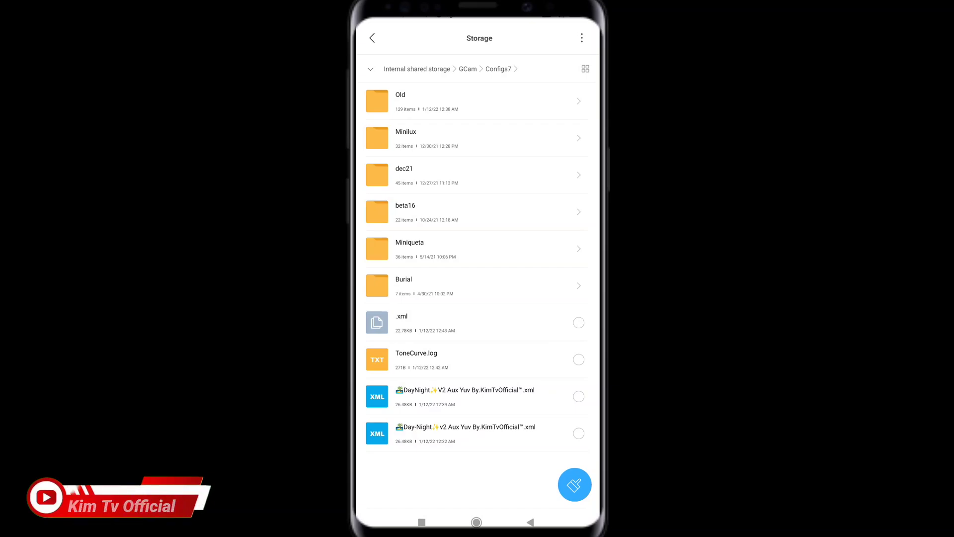
{"action": "left_click", "coordinate": [476, 521]}
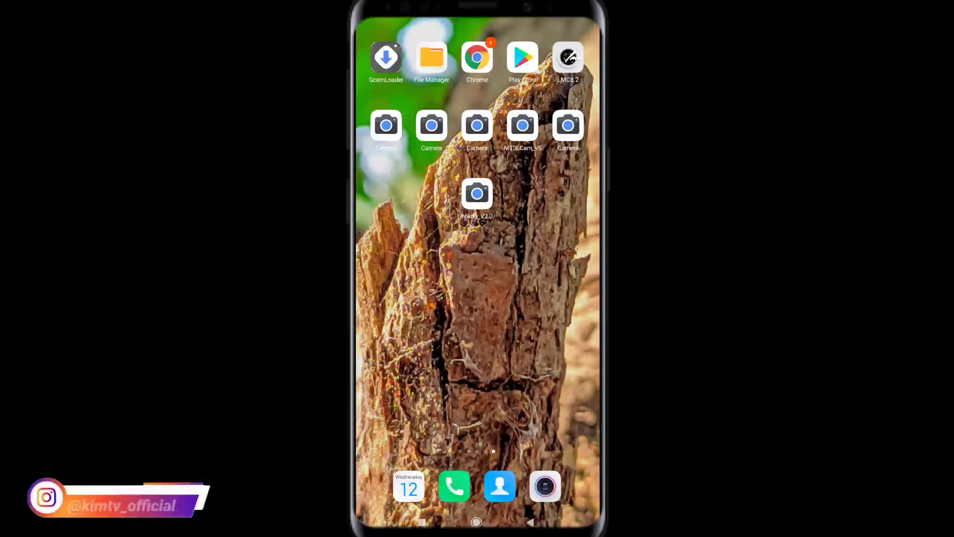
Launch Nikita_V2.0 and restore DayNight V2 Aux Yuv from the Choose config dialog.
{"action": "left_click", "coordinate": [477, 194]}
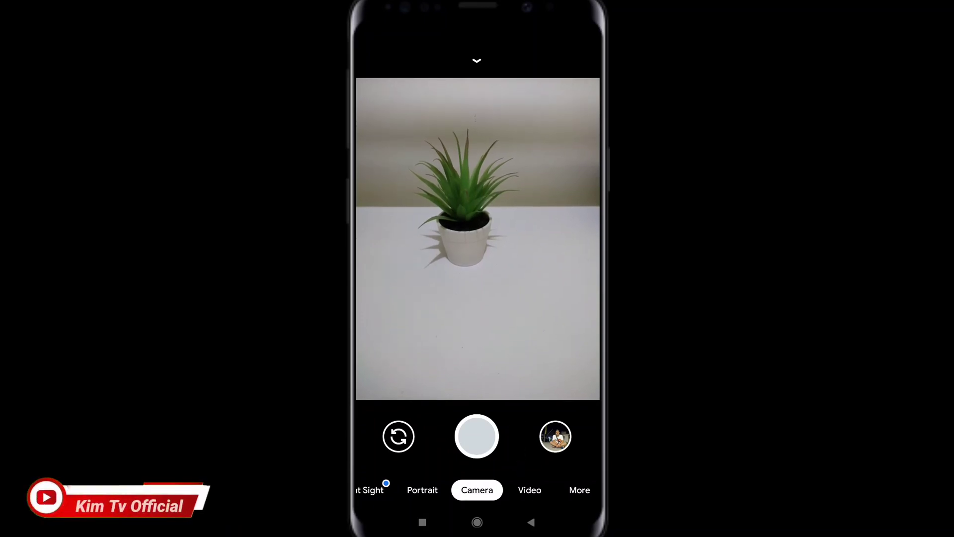
{"action": "double_click", "coordinate": [432, 426]}
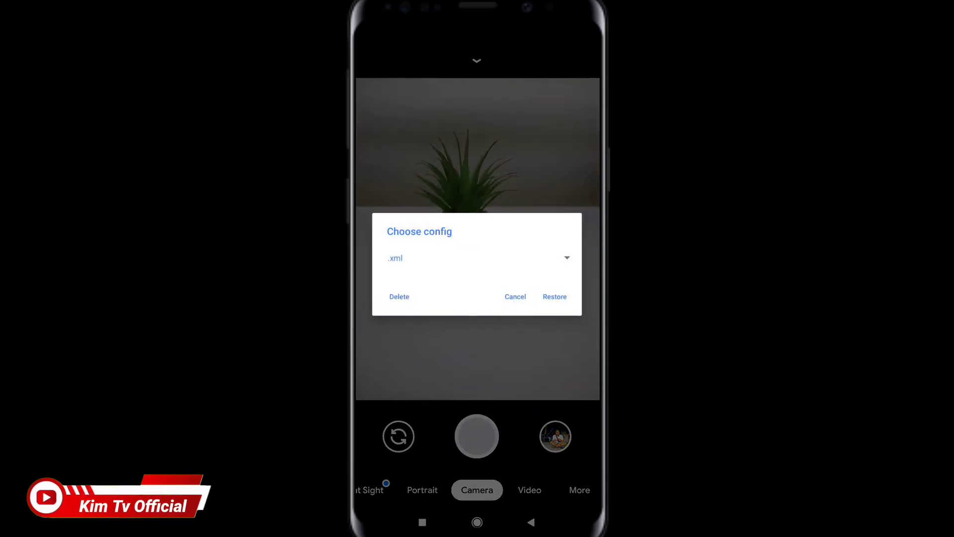
{"action": "left_click", "coordinate": [567, 258]}
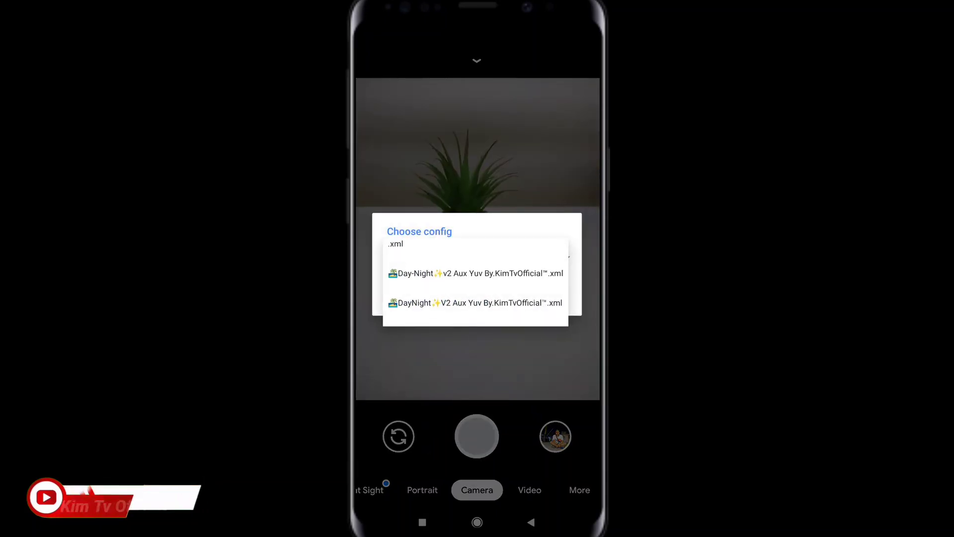
{"action": "left_click", "coordinate": [475, 303]}
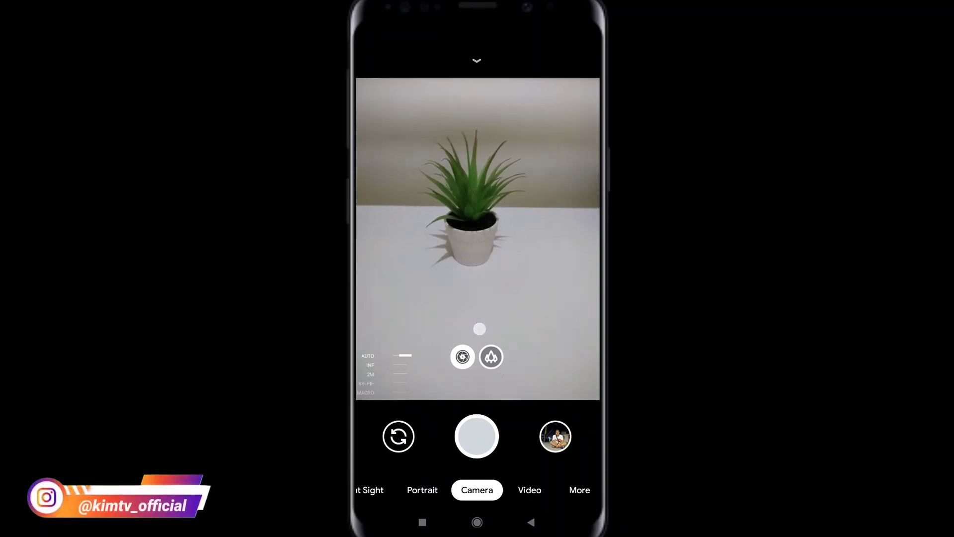
Try Portrait, return to photo mode, and set focus distance to macro.
{"action": "left_click_drag", "start_coordinate": [482, 326], "coordinate": [523, 344]}
{"action": "left_click", "coordinate": [532, 490]}
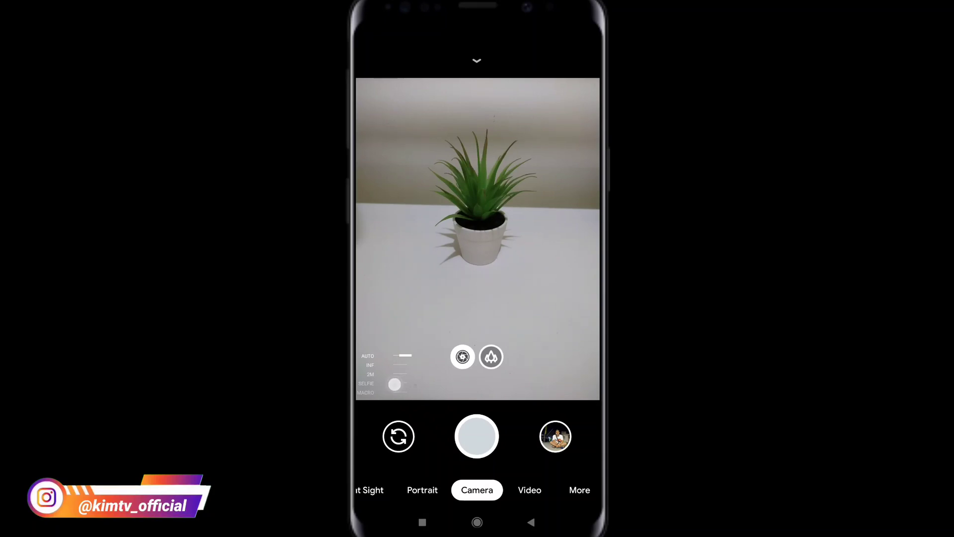
{"action": "left_click_drag", "start_coordinate": [394, 383], "coordinate": [414, 332]}
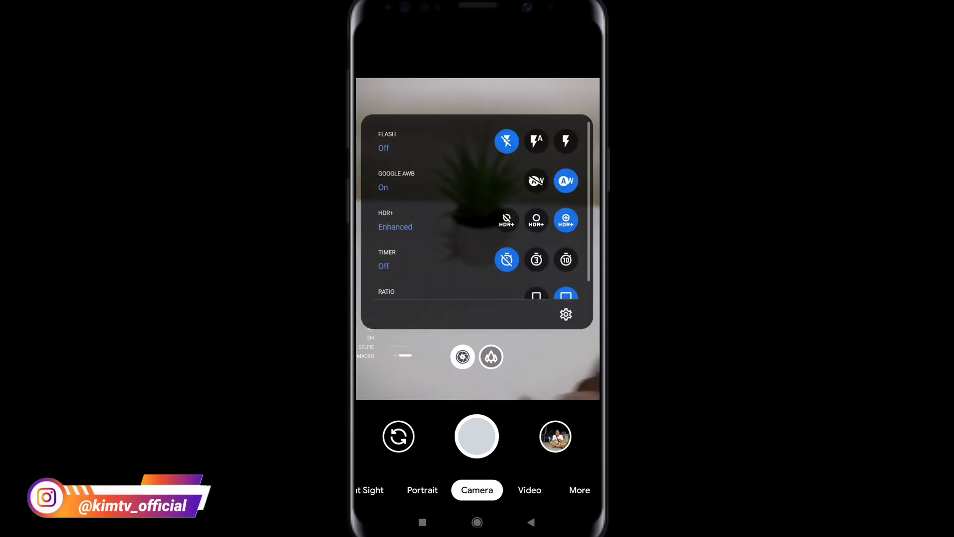
Toggle HDR+ to On and back to Enhanced, then switch to Night Sight.
{"action": "left_click", "coordinate": [536, 220]}
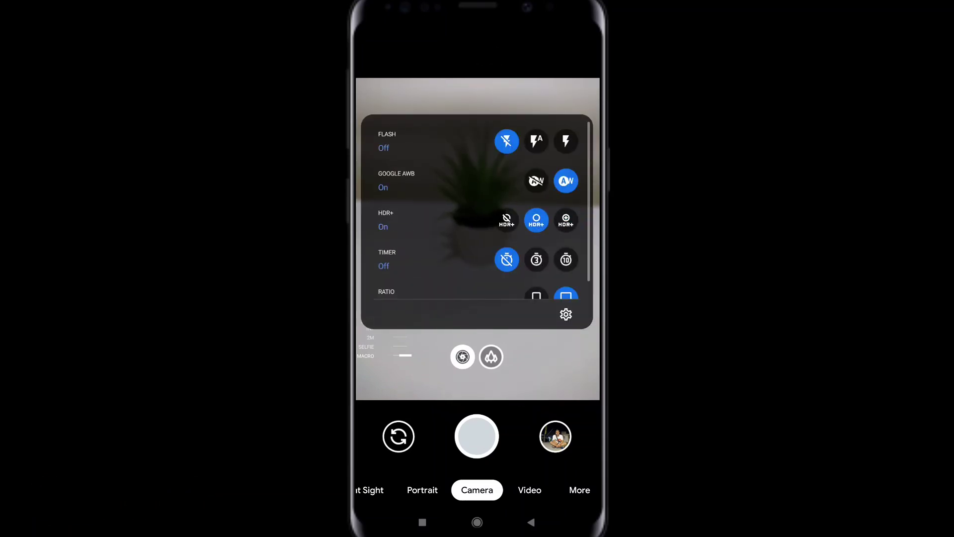
{"action": "left_click", "coordinate": [566, 221]}
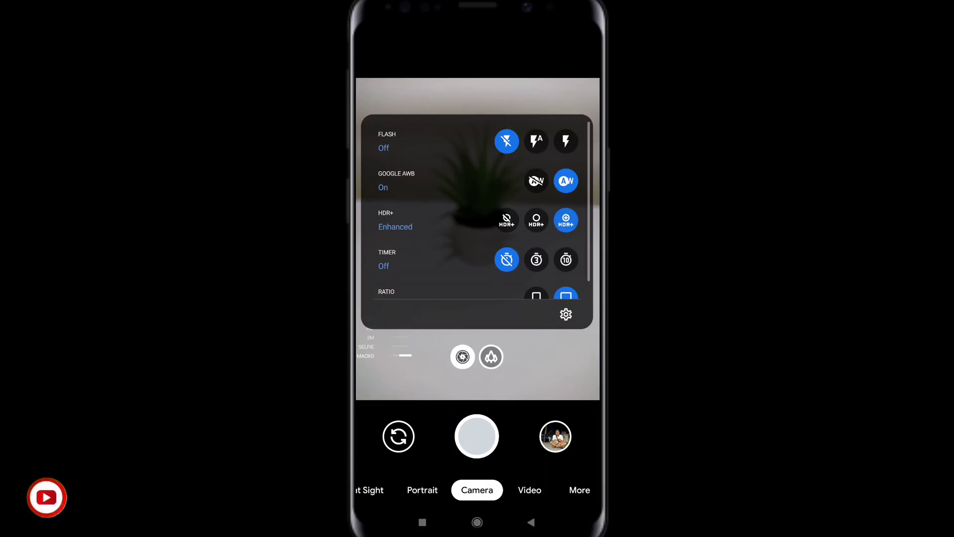
{"action": "left_click", "coordinate": [391, 412]}
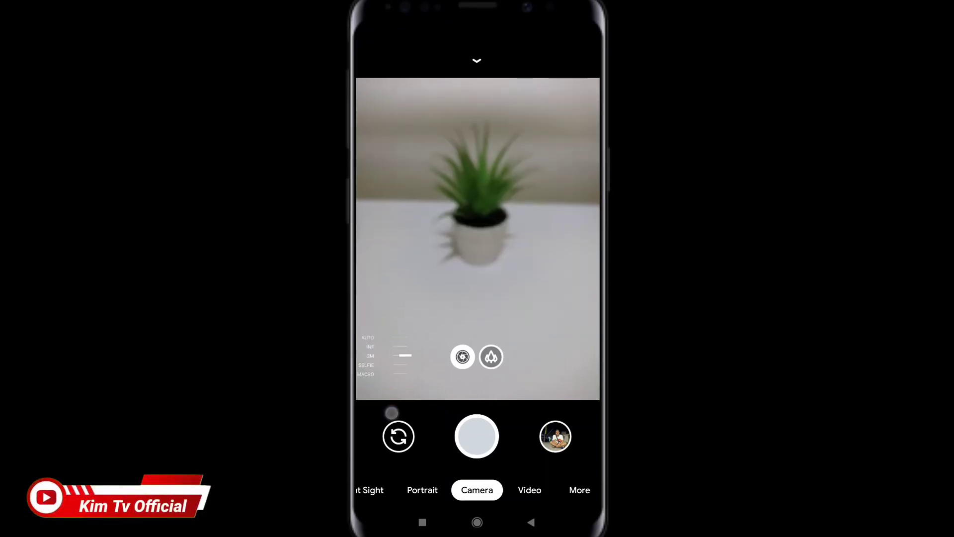
{"action": "left_click_drag", "start_coordinate": [488, 490], "coordinate": [596, 490]}
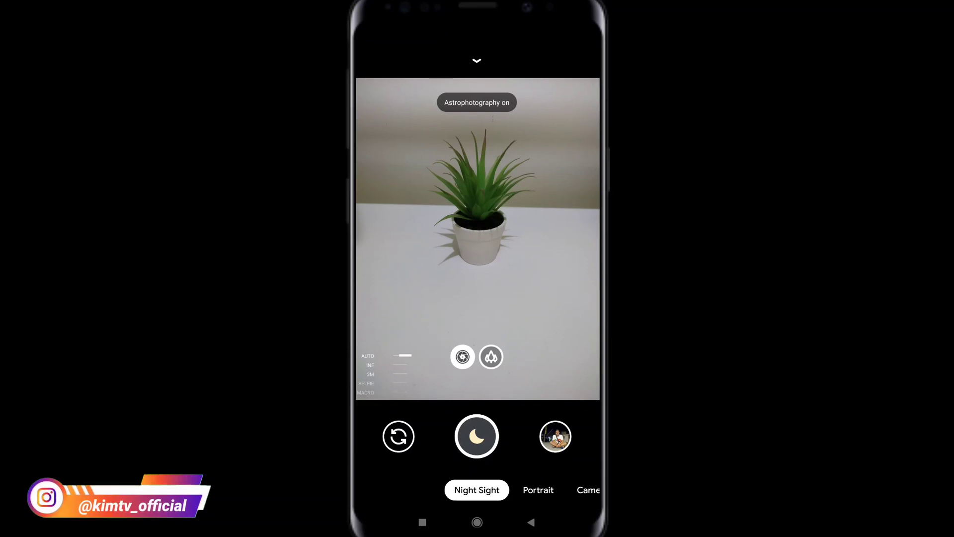
Turn Google AWB off and back on in quick settings, then switch to Portrait.
{"action": "left_click", "coordinate": [477, 60]}
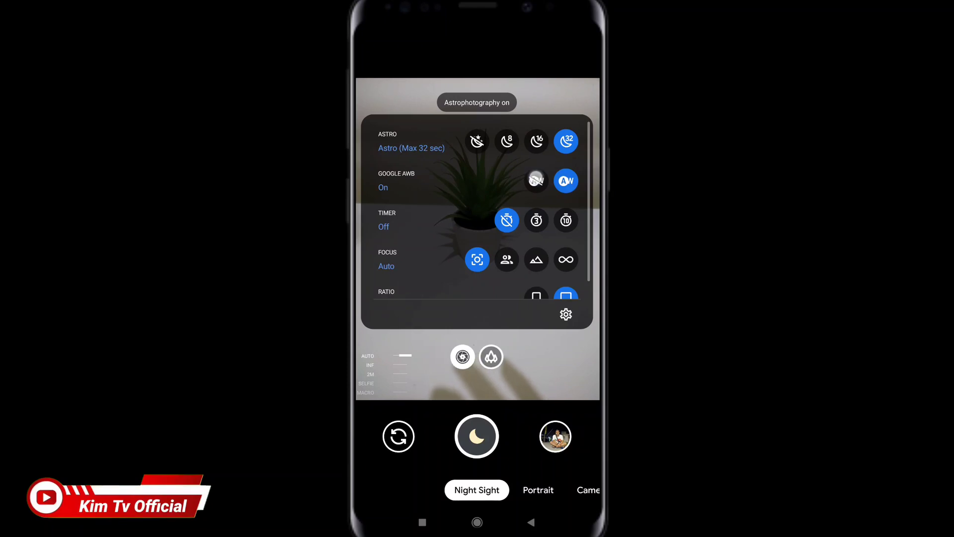
{"action": "left_click", "coordinate": [536, 181]}
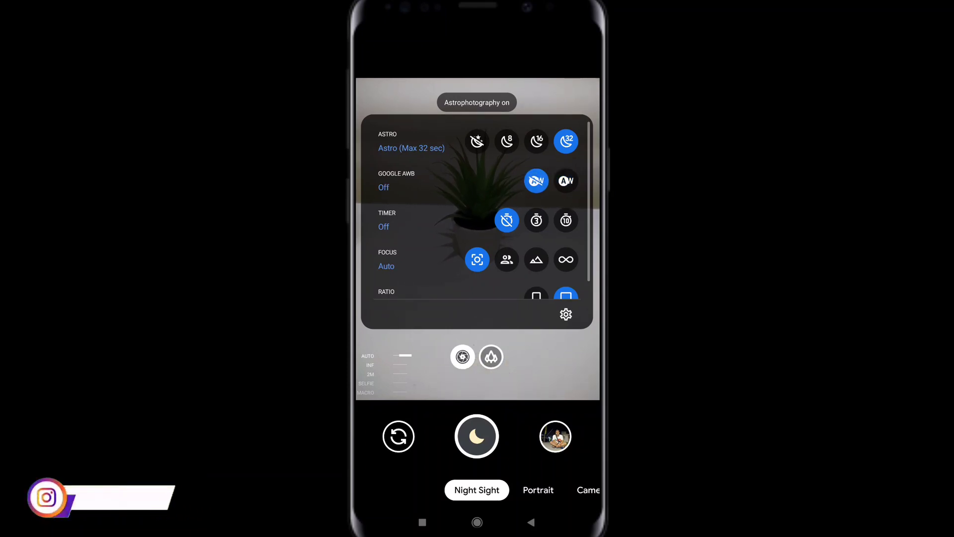
{"action": "left_click", "coordinate": [566, 182]}
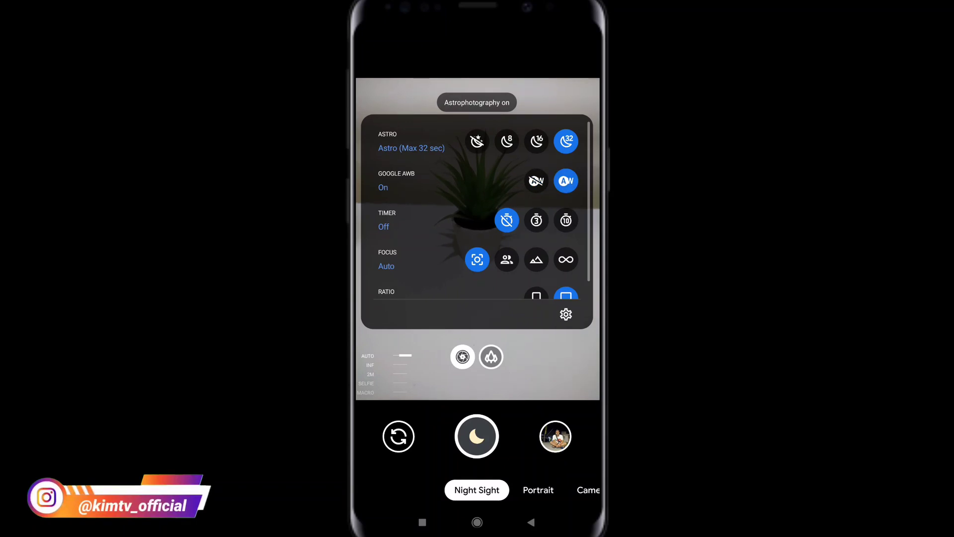
{"action": "left_click", "coordinate": [538, 490]}
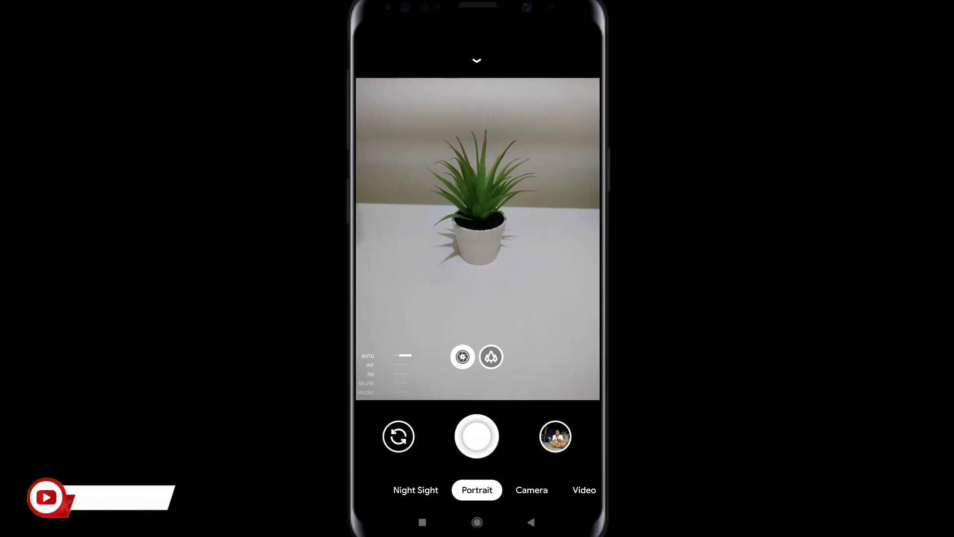
Cycle through Camera and Video modes, then place a Captain America figure in Playground.
{"action": "left_click", "coordinate": [532, 489]}
{"action": "left_click", "coordinate": [478, 239]}
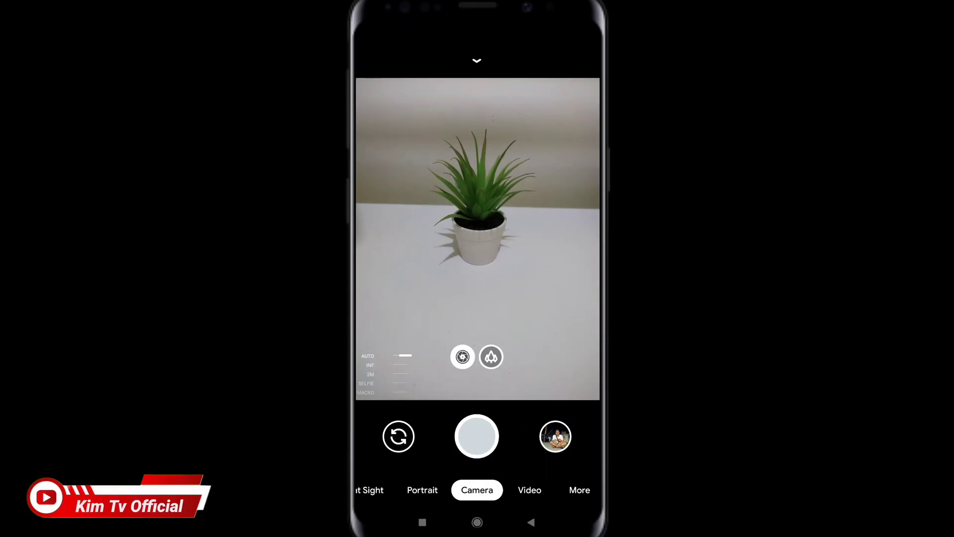
{"action": "left_click", "coordinate": [529, 490]}
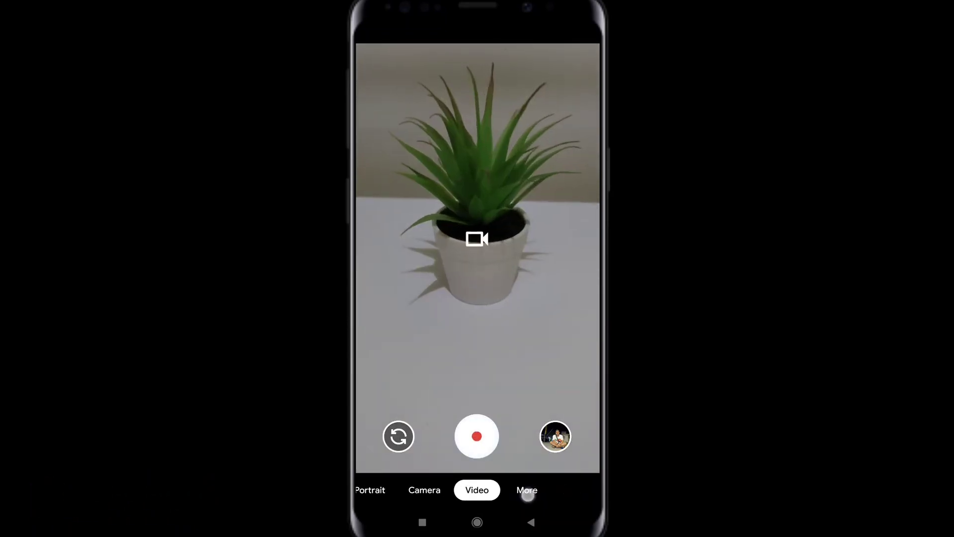
{"action": "left_click", "coordinate": [527, 490]}
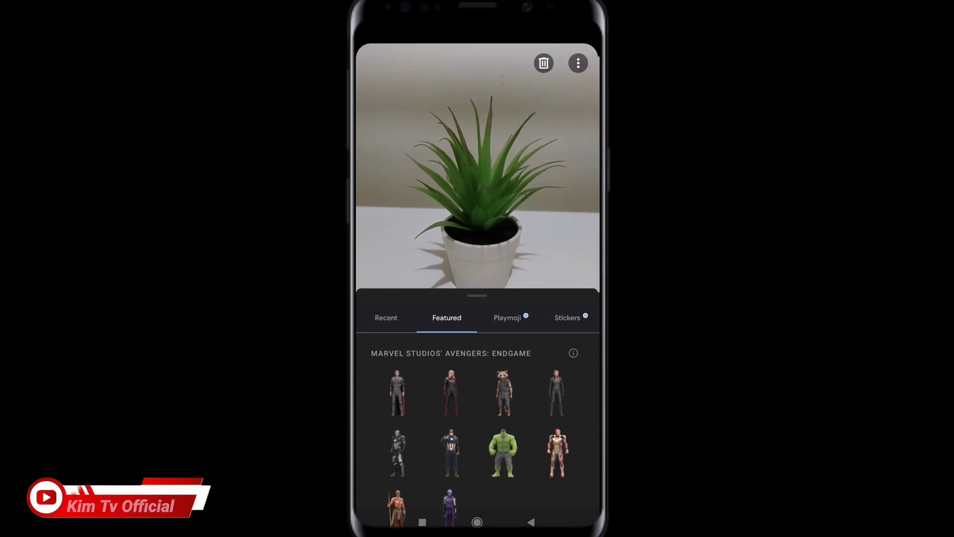
{"action": "left_click", "coordinate": [452, 453]}
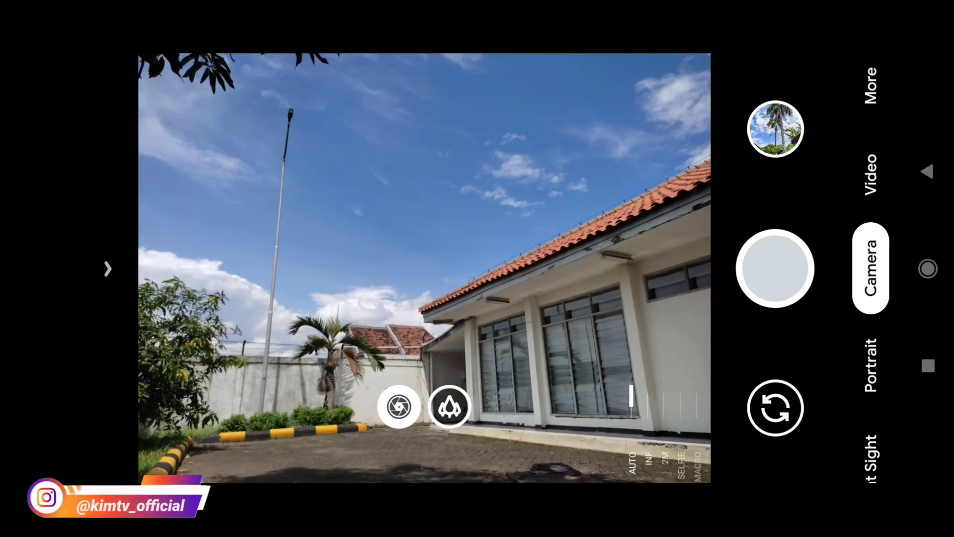
Photograph the white building in HDR+, then again after turning Google AWB off.
{"action": "left_click", "coordinate": [781, 287]}
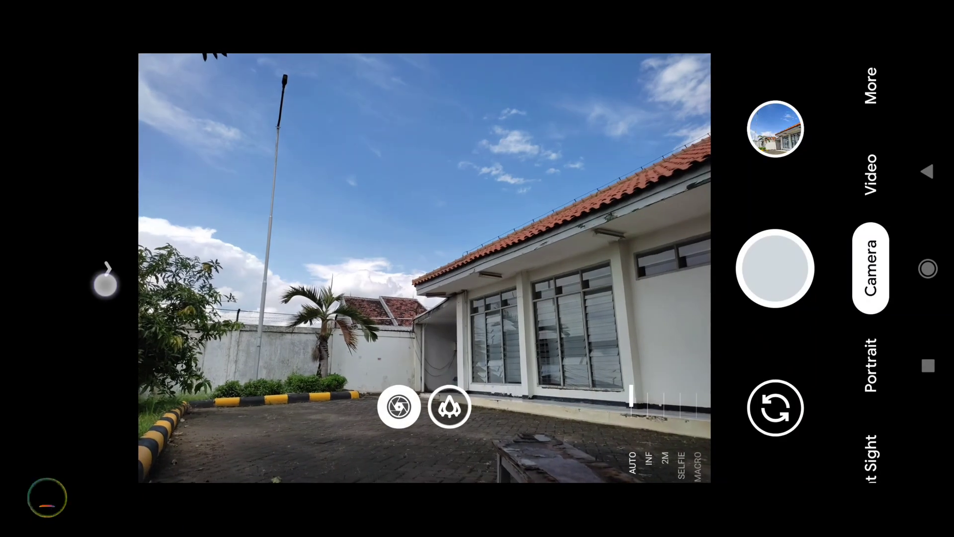
{"action": "left_click", "coordinate": [499, 195]}
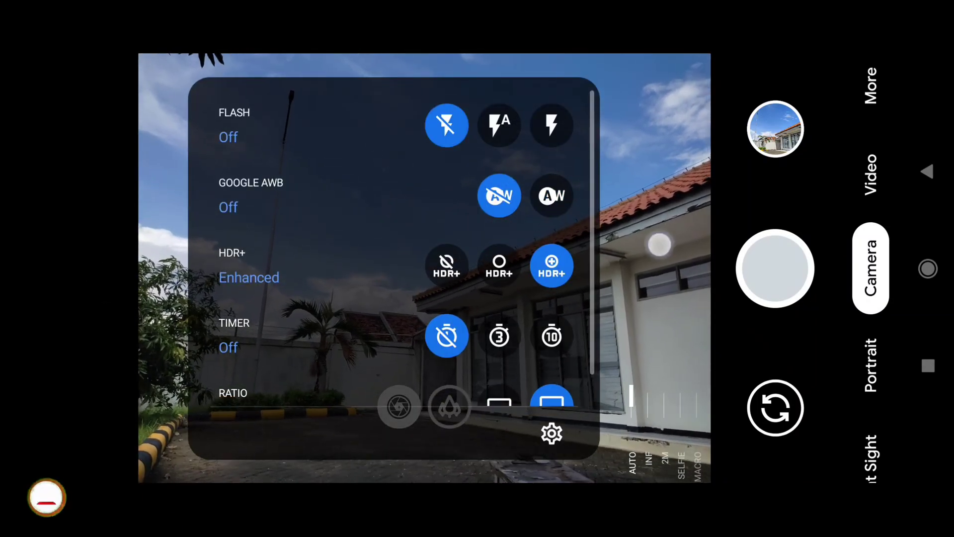
{"action": "left_click", "coordinate": [661, 244]}
{"action": "left_click", "coordinate": [463, 267]}
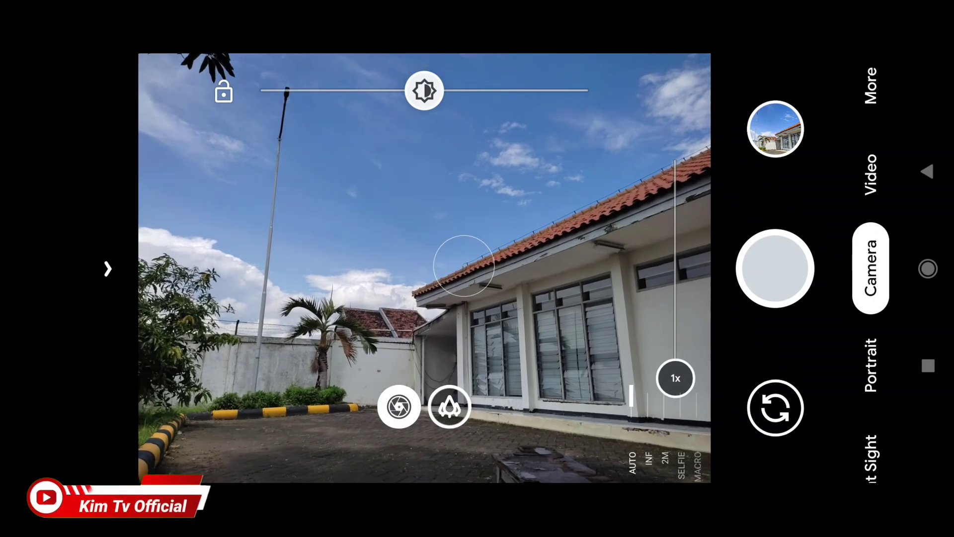
{"action": "left_click", "coordinate": [776, 268]}
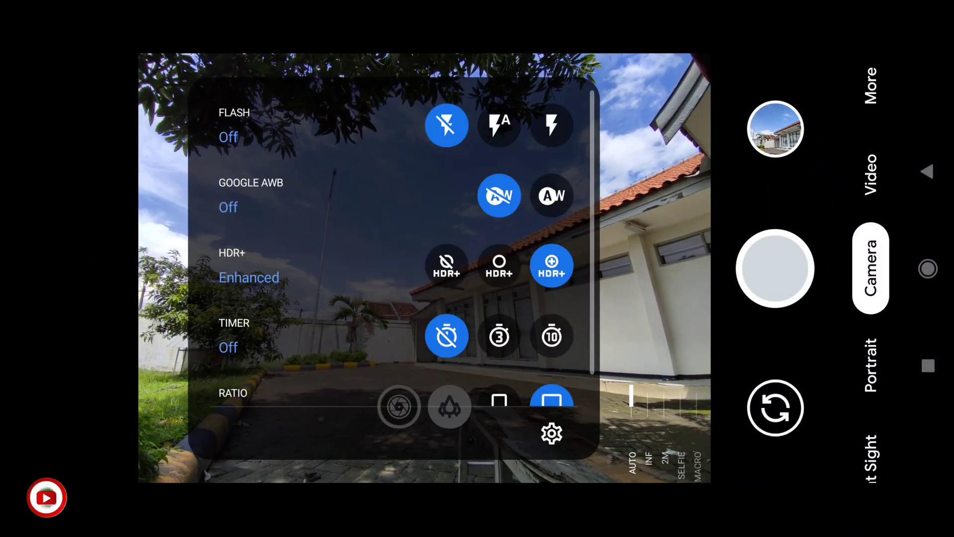
With Google AWB on, shoot and review the courtyard, then photograph the building corner.
{"action": "left_click", "coordinate": [550, 199]}
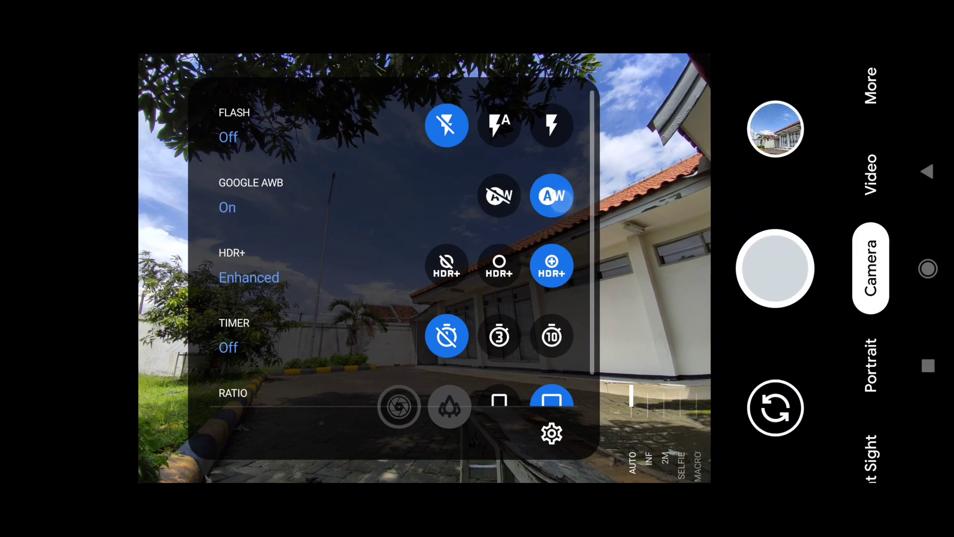
{"action": "left_click", "coordinate": [426, 314]}
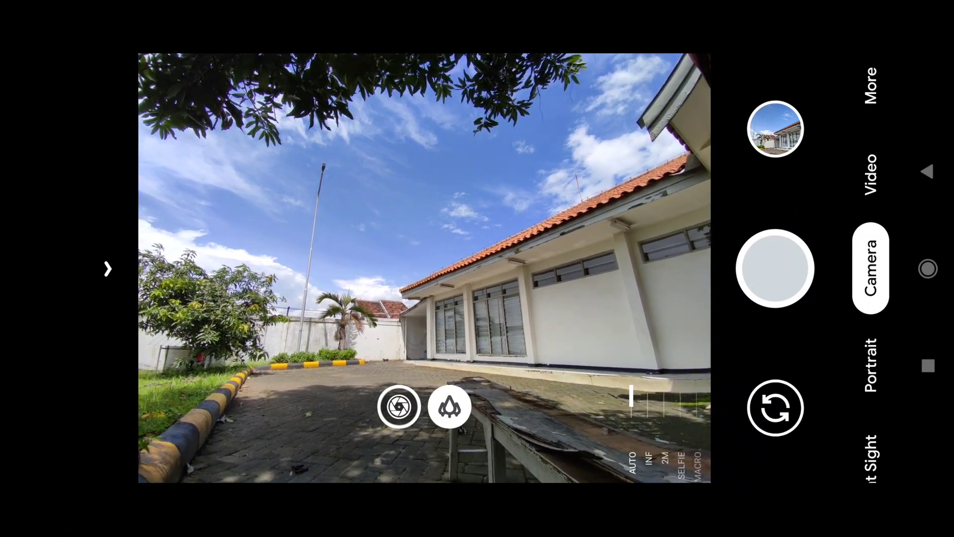
{"action": "left_click", "coordinate": [775, 269]}
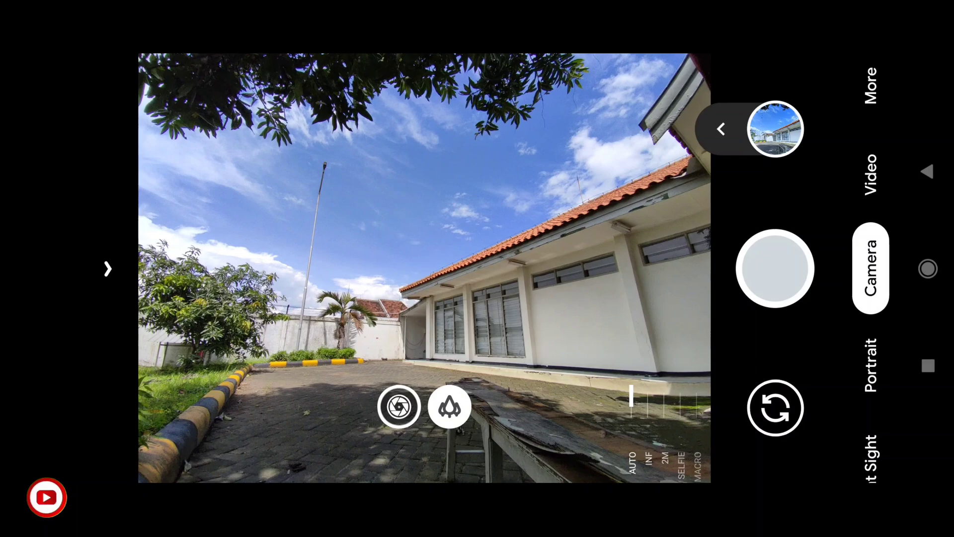
{"action": "left_click", "coordinate": [775, 128]}
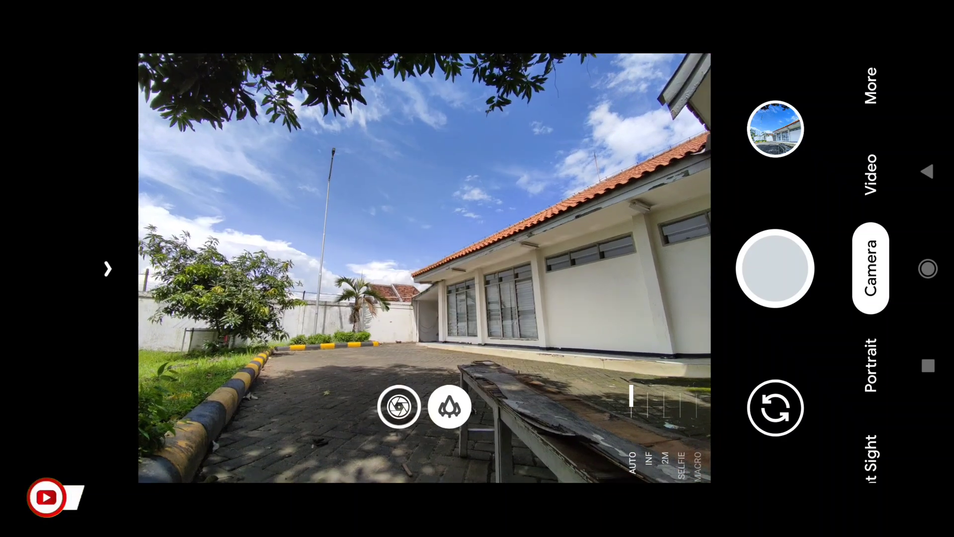
{"action": "left_click", "coordinate": [451, 270]}
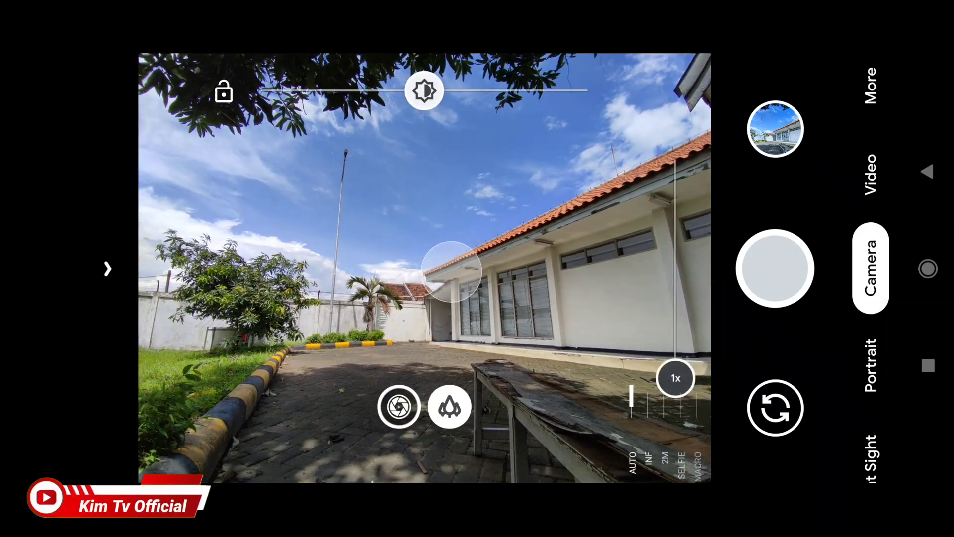
{"action": "left_click", "coordinate": [775, 269]}
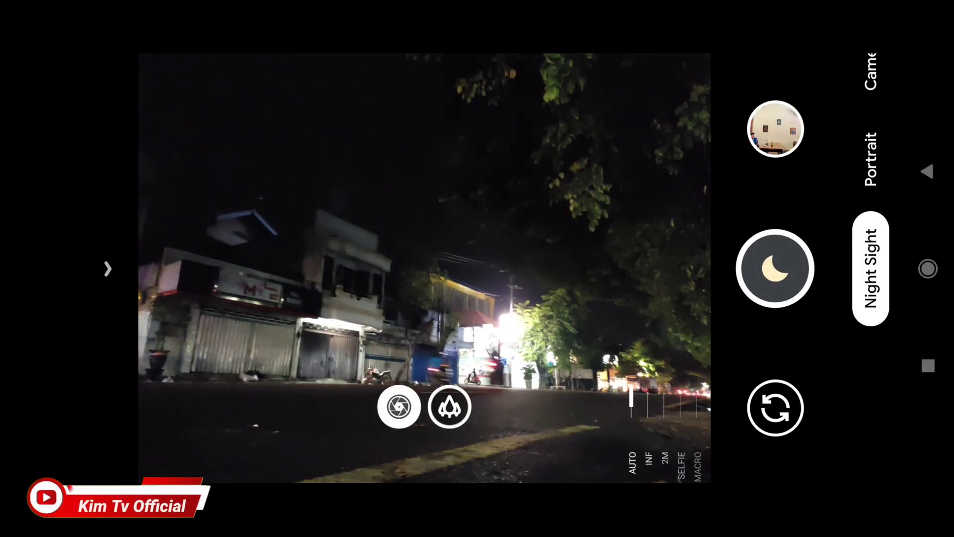
Turn Google AWB off in Night Sight and start the long astrophotography street exposure.
{"action": "left_click_drag", "start_coordinate": [120, 279], "coordinate": [313, 279]}
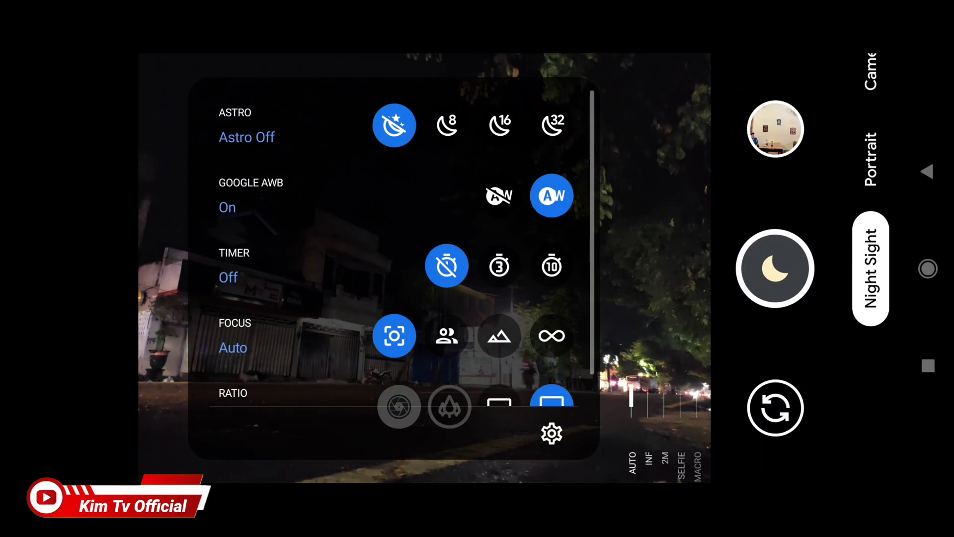
{"action": "left_click", "coordinate": [498, 195]}
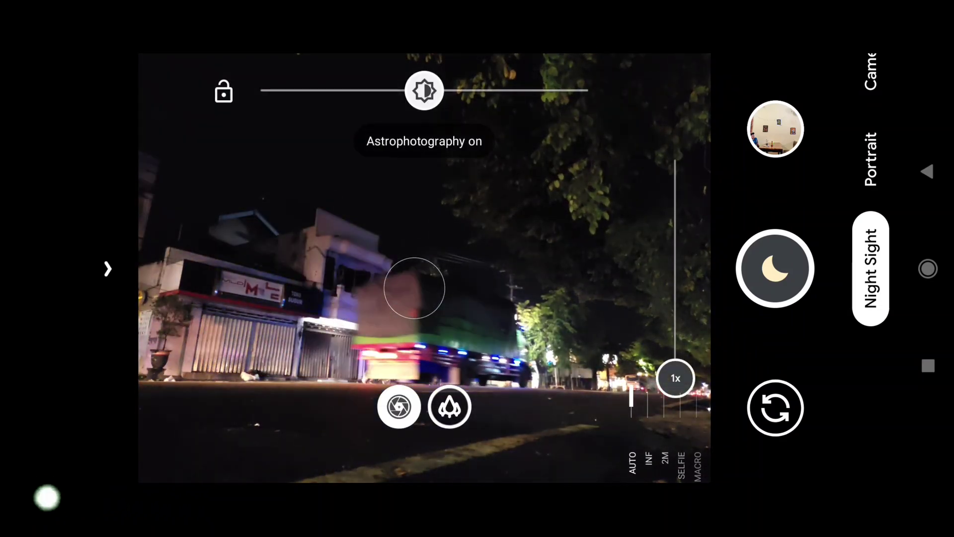
{"action": "left_click", "coordinate": [776, 268]}
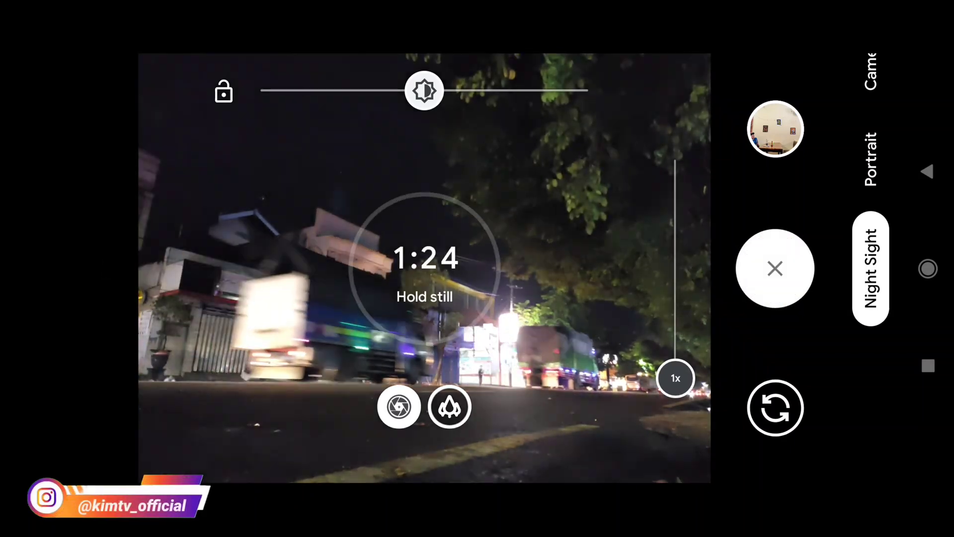